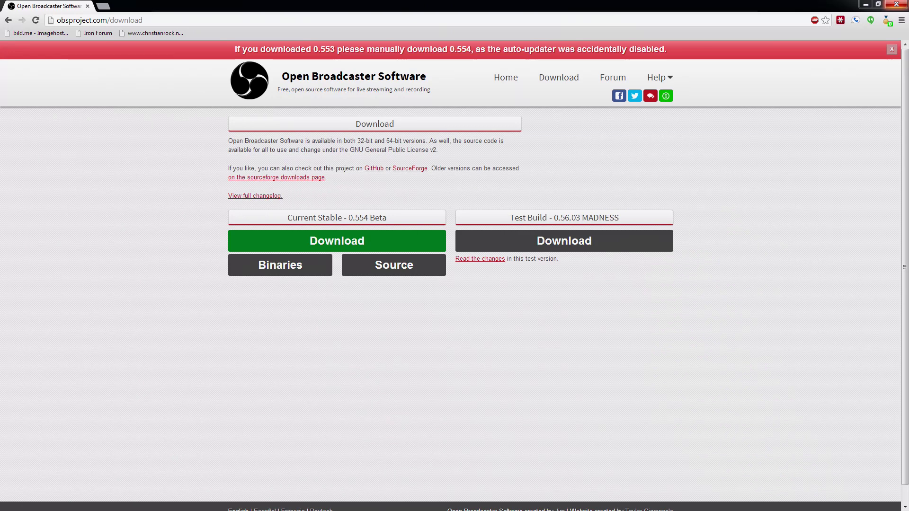
# Bring the Open Broadcaster Software window onto the screen and delete Scene 2, confirming the removal
pyautogui.moveTo(908, 128); pyautogui.dragTo(427, 94)
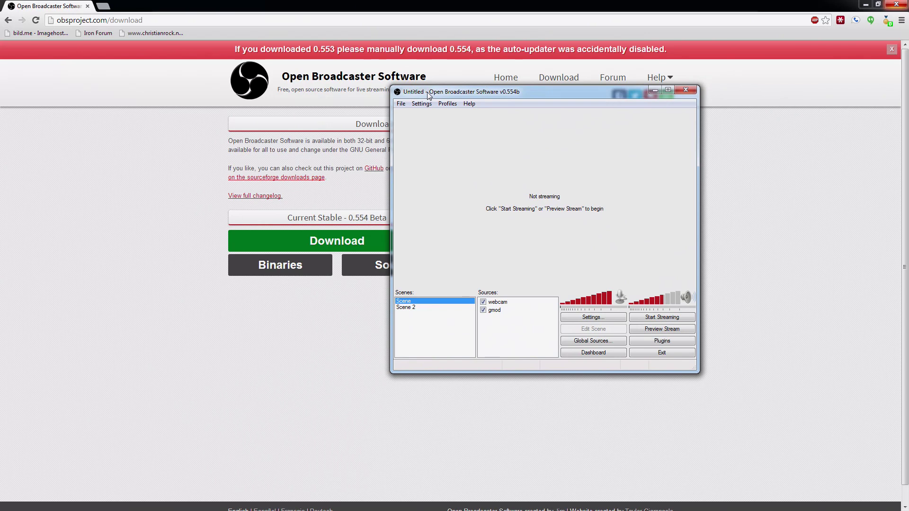
pyautogui.click(494, 311)
pyautogui.click(423, 308)
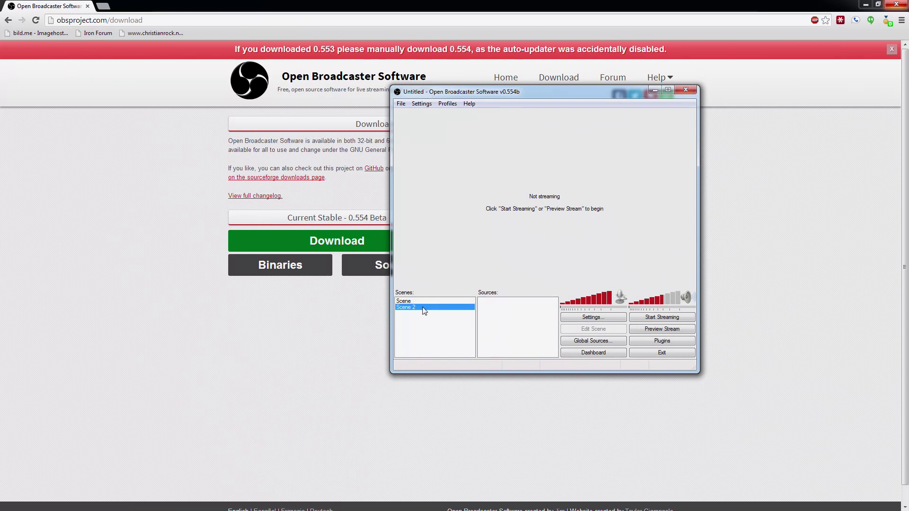
pyautogui.click(415, 302)
pyautogui.rightClick(424, 308)
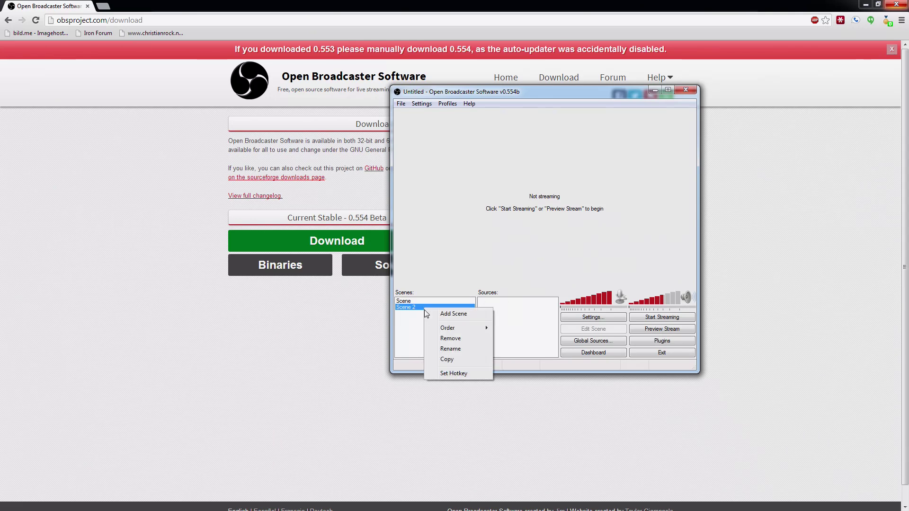
pyautogui.click(465, 339)
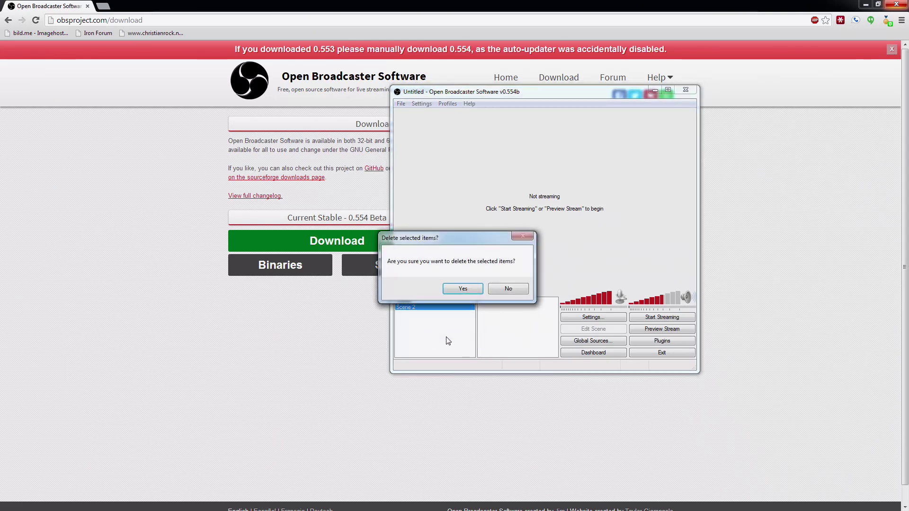
pyautogui.click(453, 288)
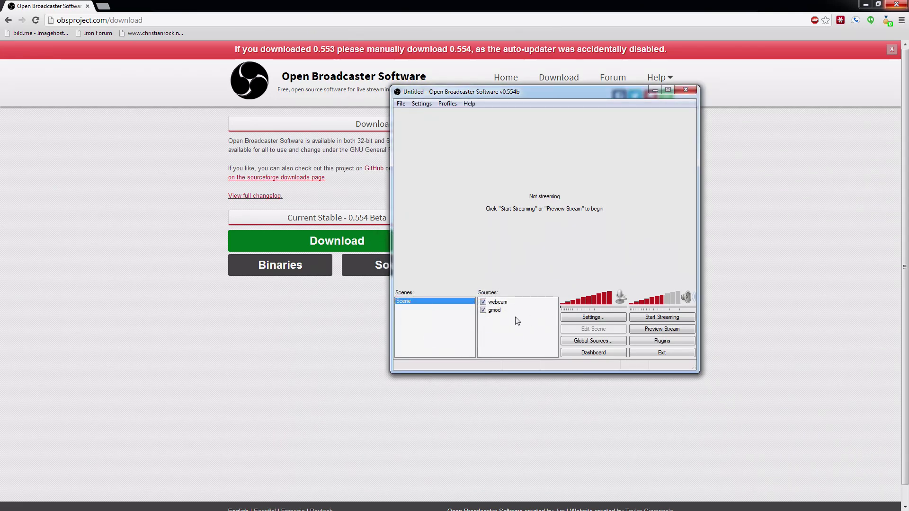
# Add a new scene named youtube
pyautogui.rightClick(421, 325)
pyautogui.click(457, 326)
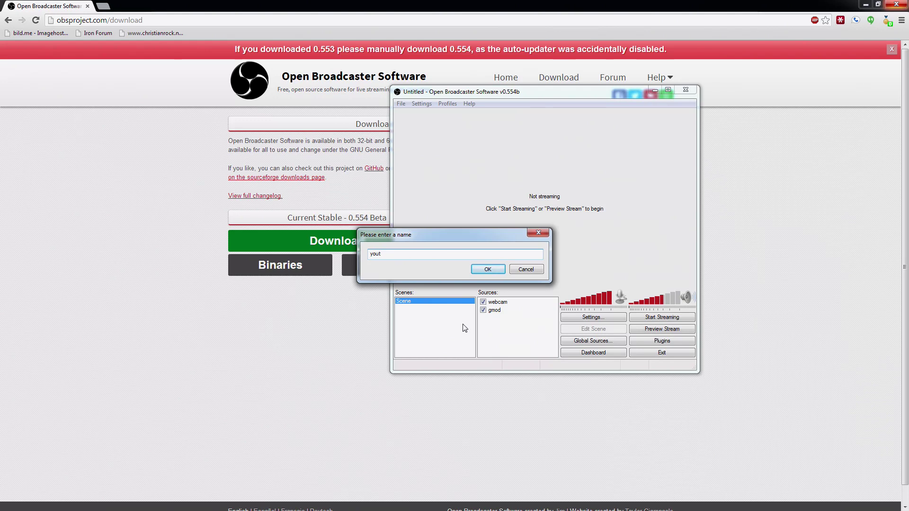
pyautogui.press('Return')
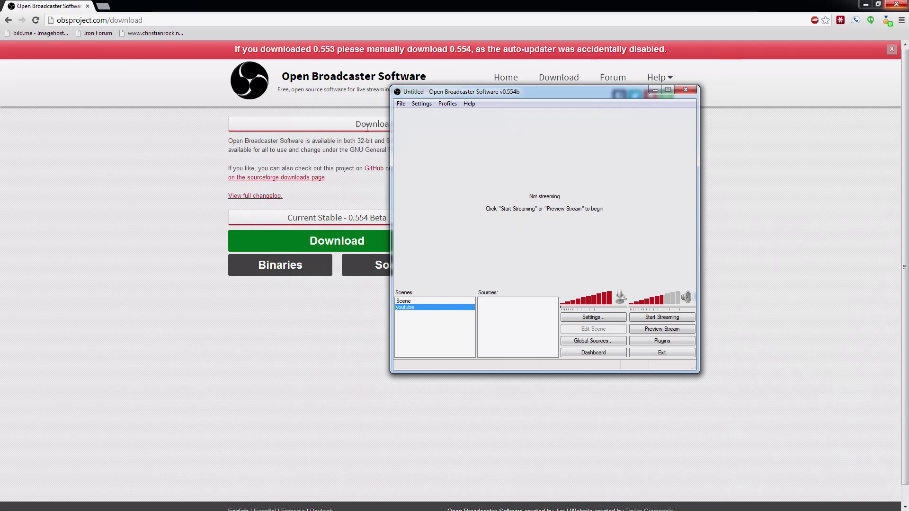
# Add a Game Capture source to the youtube scene, keeping the default name Game Capture
pyautogui.moveTo(577, 92); pyautogui.dragTo(525, 76)
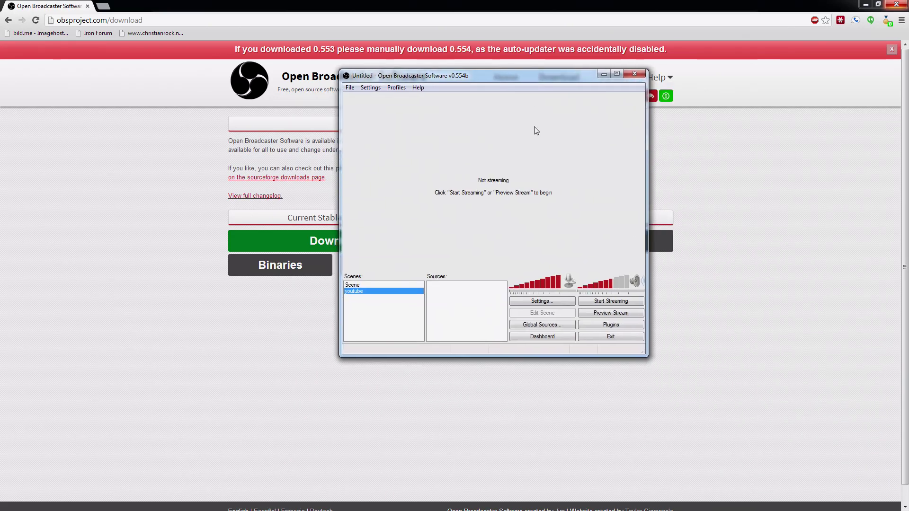
pyautogui.rightClick(451, 309)
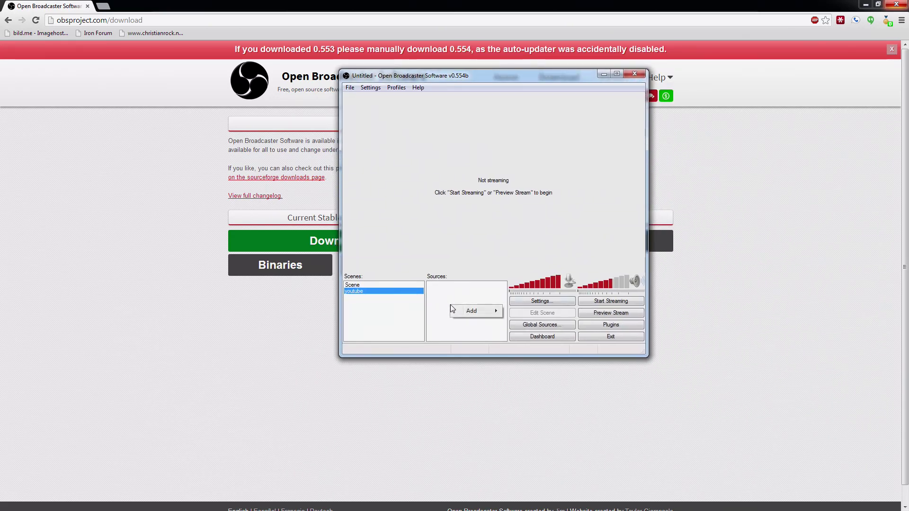
pyautogui.moveTo(477, 316)
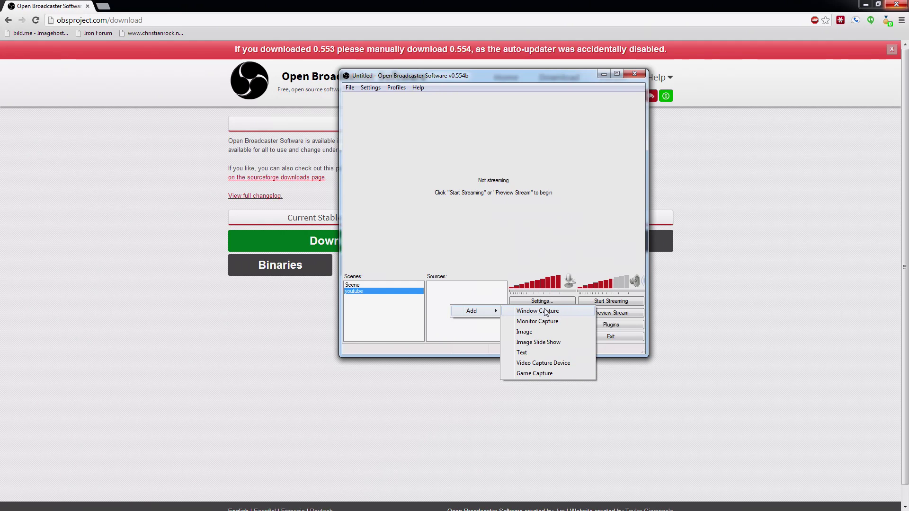
pyautogui.click(544, 374)
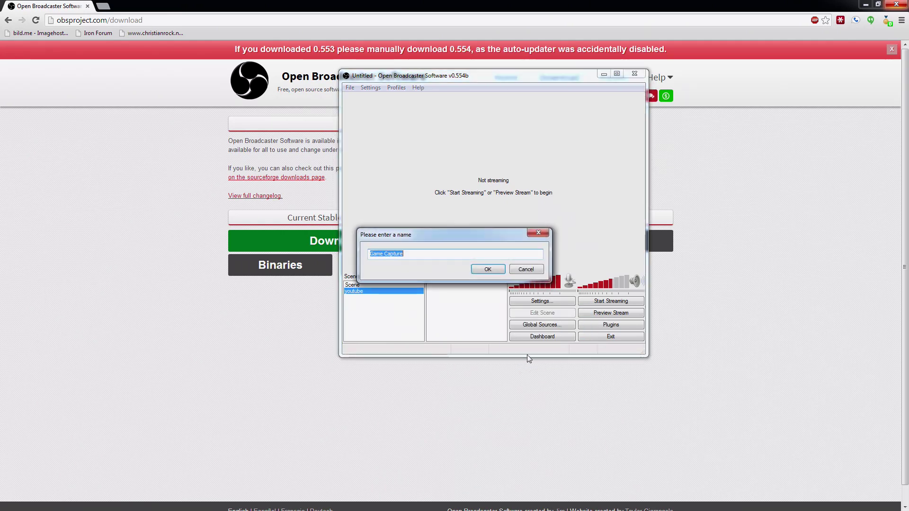
pyautogui.click(488, 273)
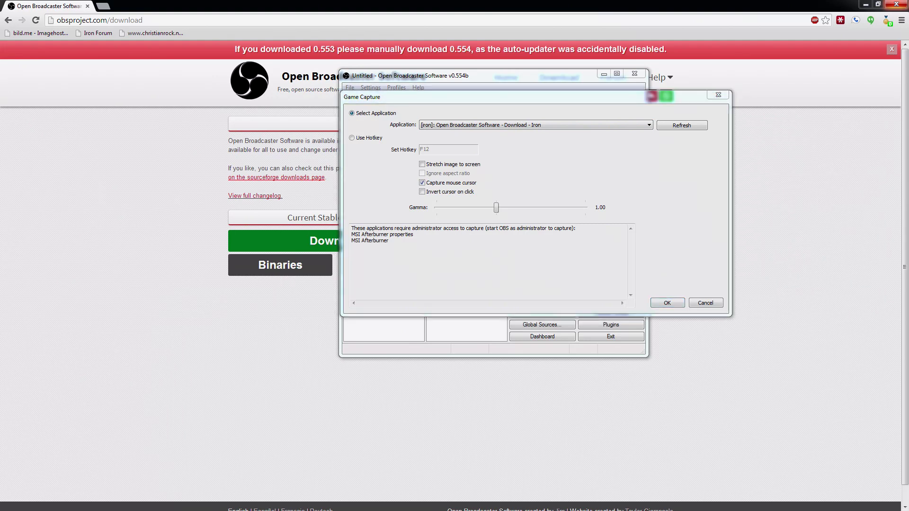
# Arrange the Minecraft 1.6.2 window and the Game Capture settings so that both can be seen
pyautogui.moveTo(536, 256); pyautogui.dragTo(159, 229)
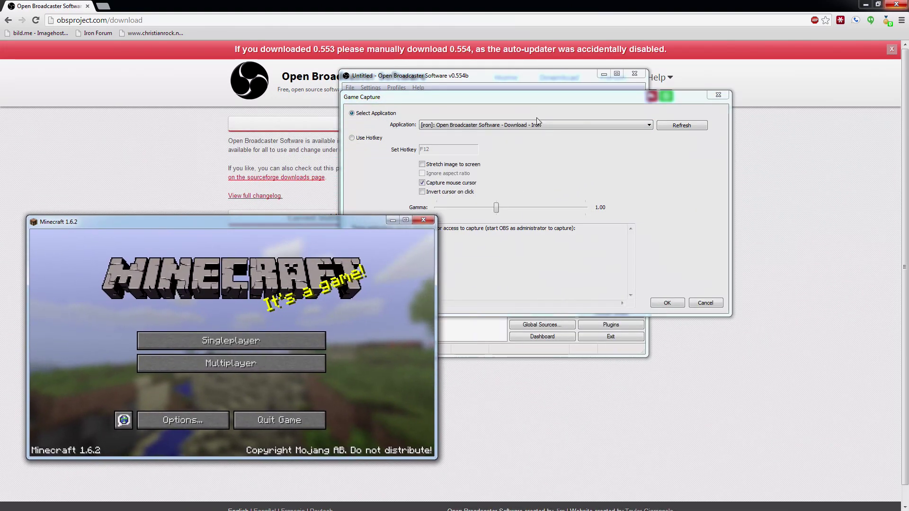
pyautogui.moveTo(403, 217); pyautogui.dragTo(403, 215)
pyautogui.moveTo(503, 96); pyautogui.dragTo(628, 93)
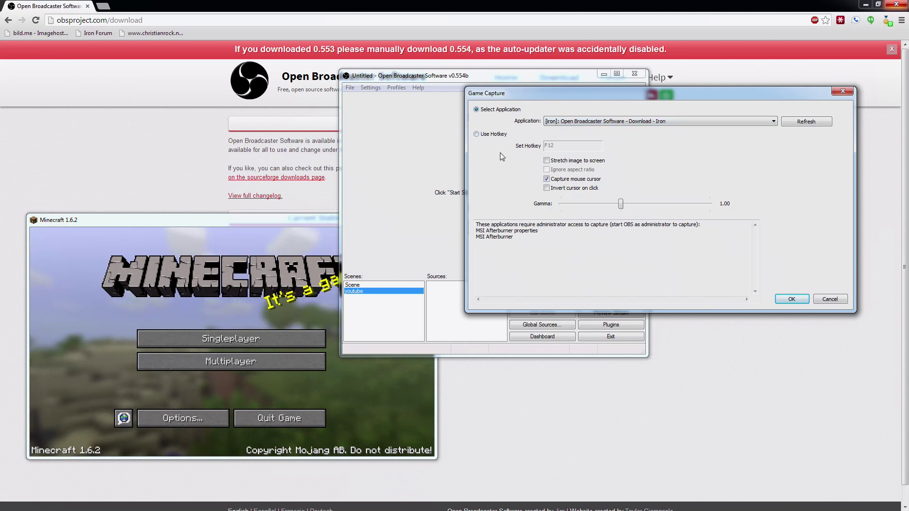
pyautogui.moveTo(679, 96); pyautogui.dragTo(608, 105)
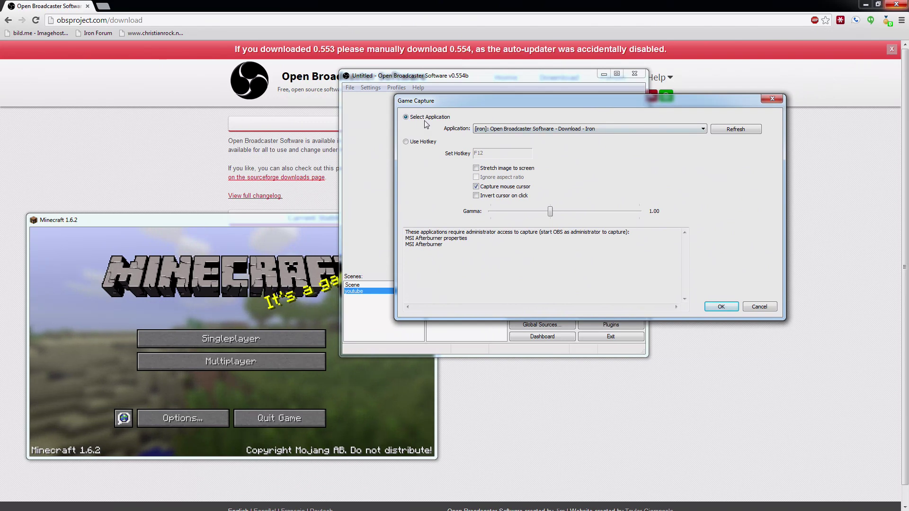
# Refresh the list of capturable applications and target [javaw]: Minecraft 1.6.2 for the game capture
pyautogui.click(599, 128)
pyautogui.click(599, 128)
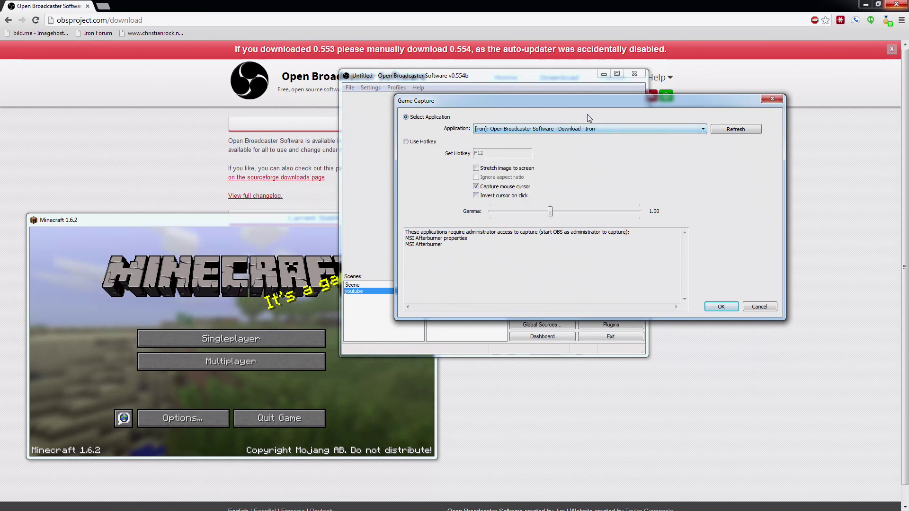
pyautogui.moveTo(566, 102); pyautogui.dragTo(447, 106)
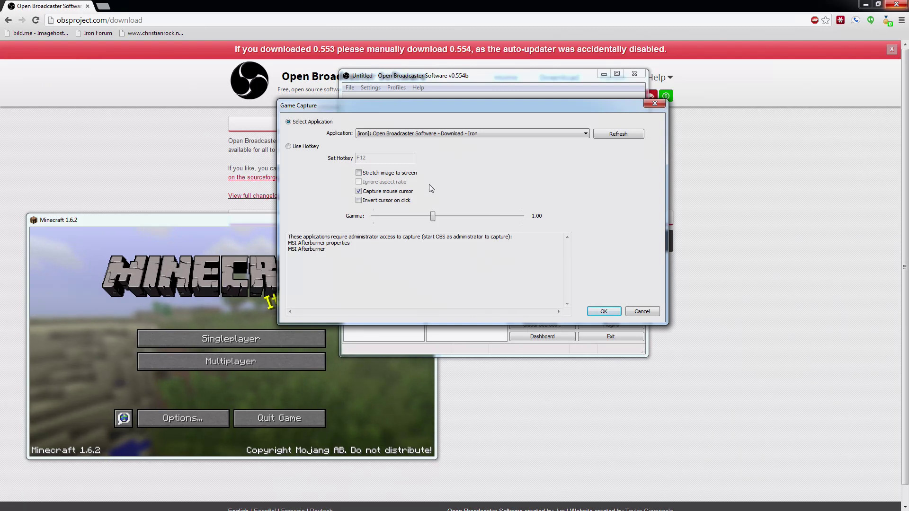
pyautogui.click(608, 135)
pyautogui.click(501, 133)
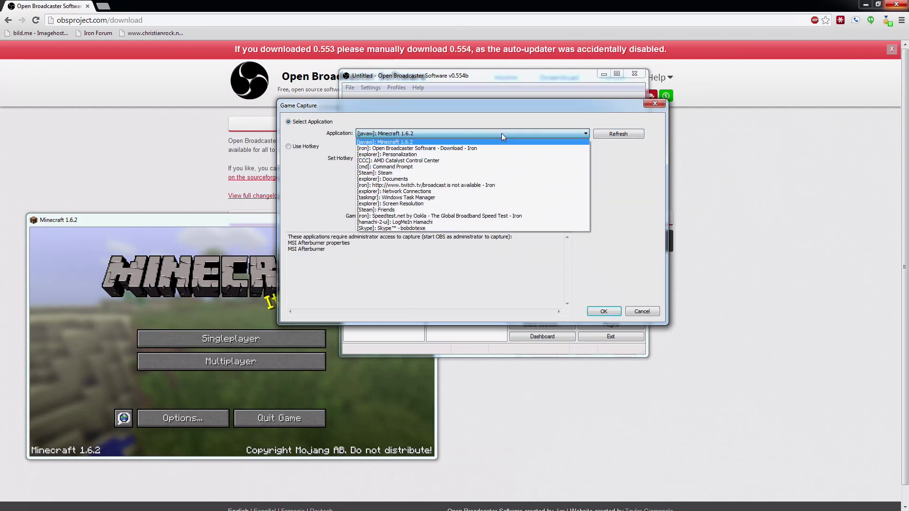
pyautogui.click(501, 133)
pyautogui.click(211, 220)
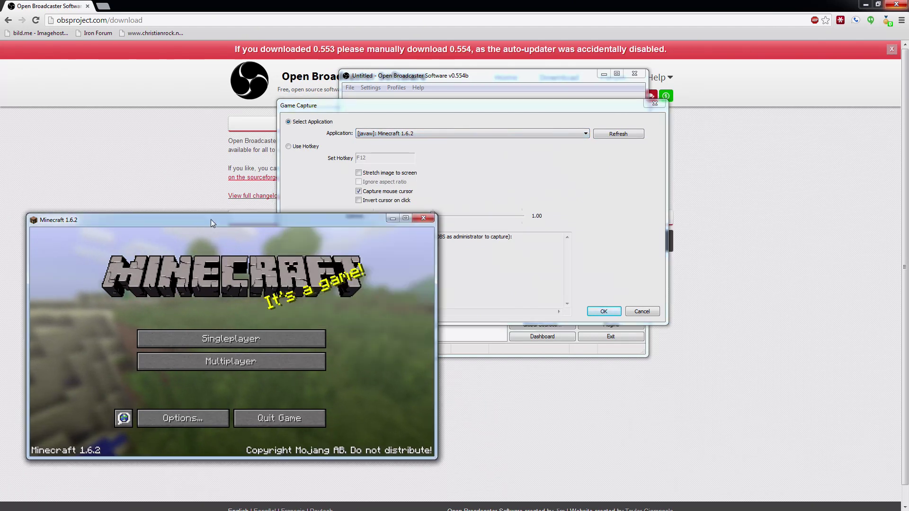
pyautogui.click(485, 142)
pyautogui.click(485, 133)
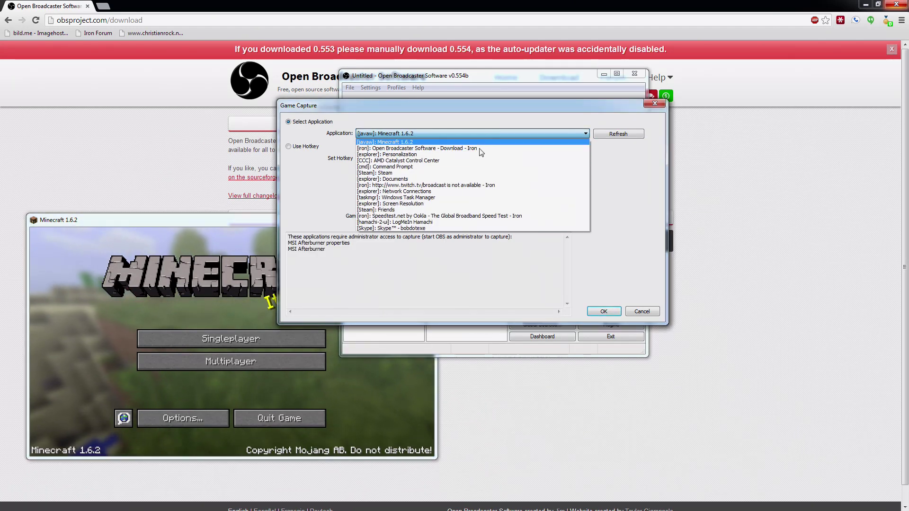
pyautogui.click(641, 193)
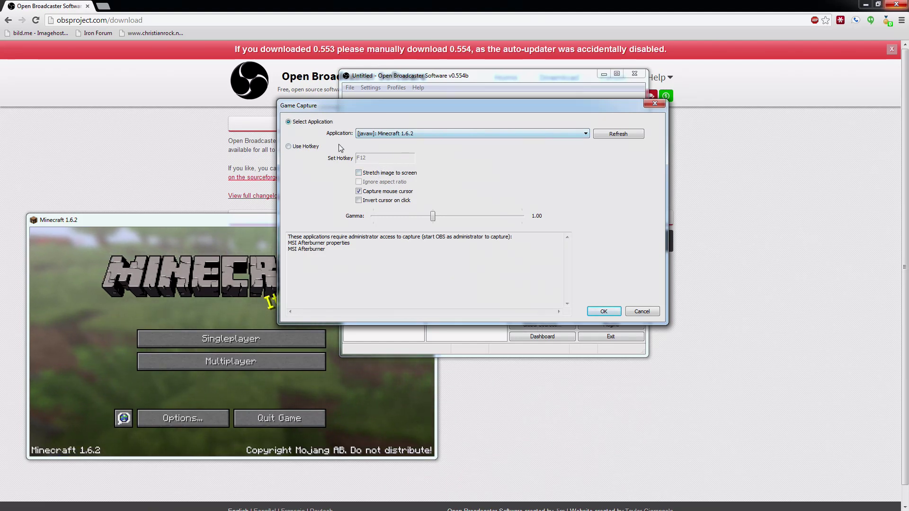
# Switch the game capture to hotkey mode, set the hotkey to Alt + W and accept the source settings
pyautogui.click(307, 147)
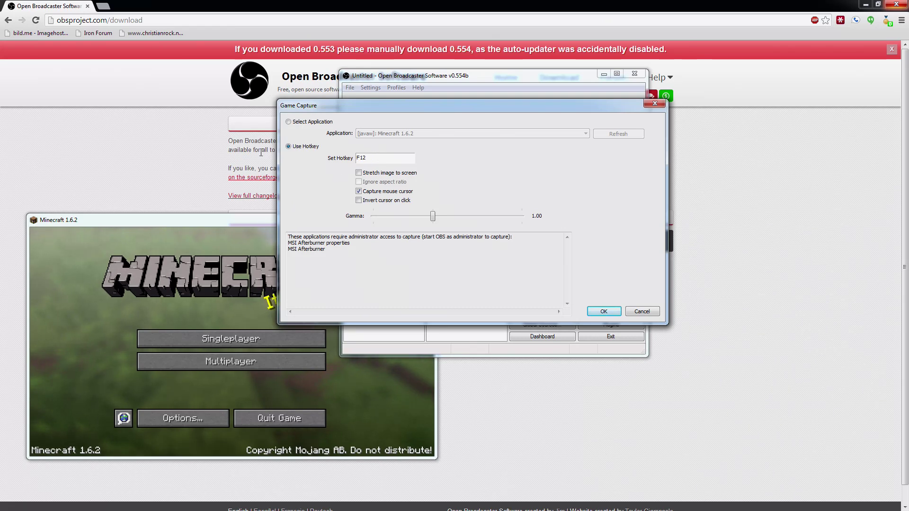
pyautogui.click(288, 122)
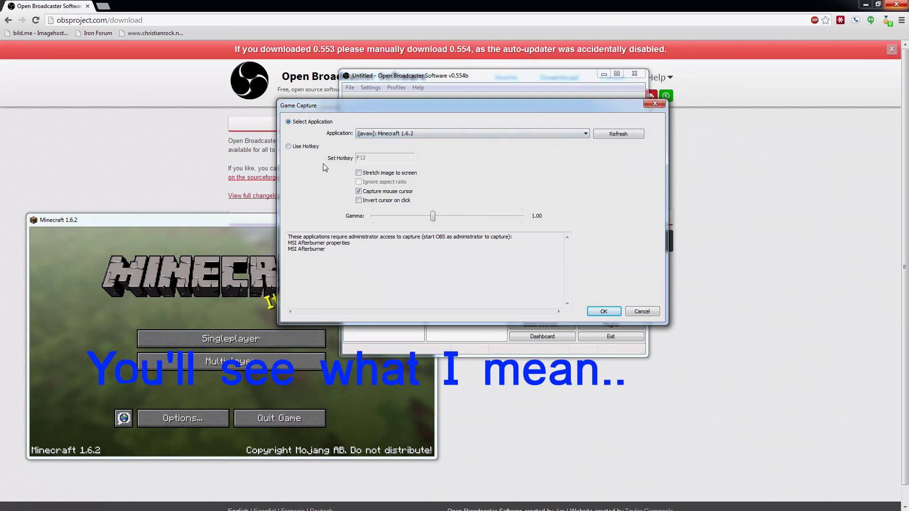
pyautogui.click(309, 149)
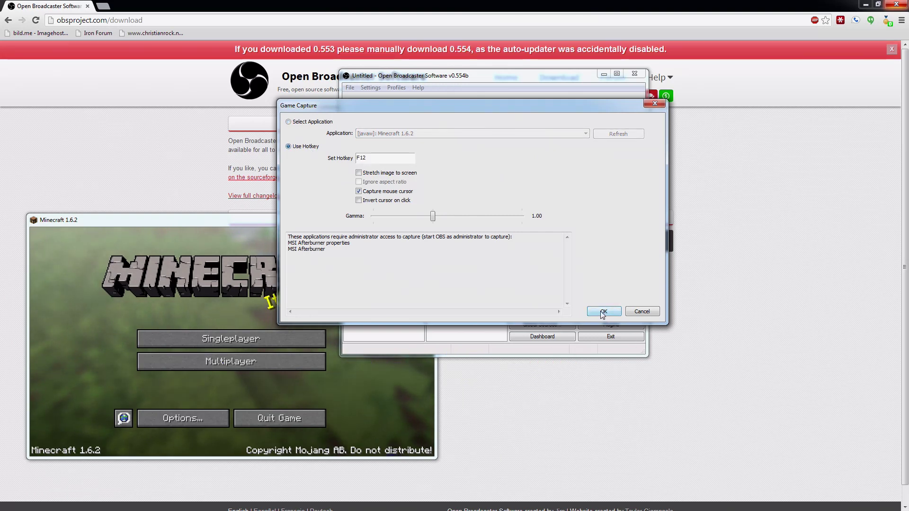
pyautogui.hotkey('alt', 'v')
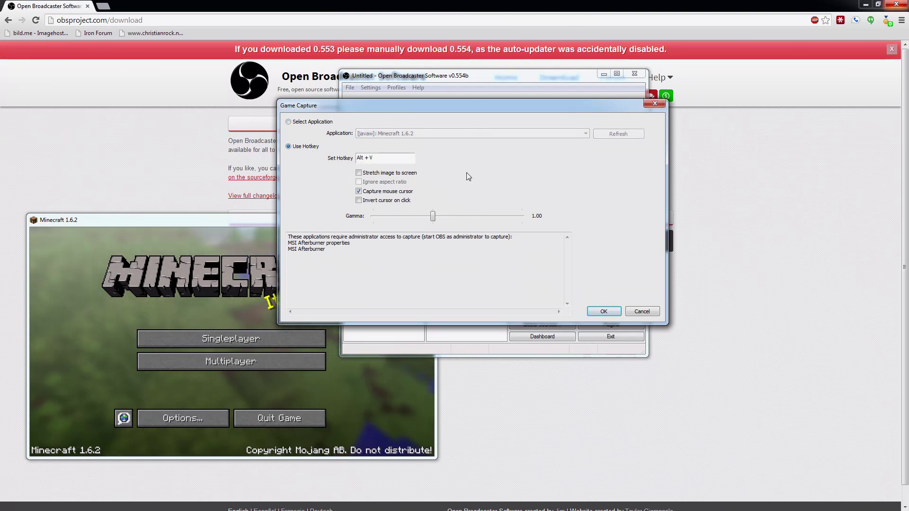
pyautogui.hotkey('alt', 'w')
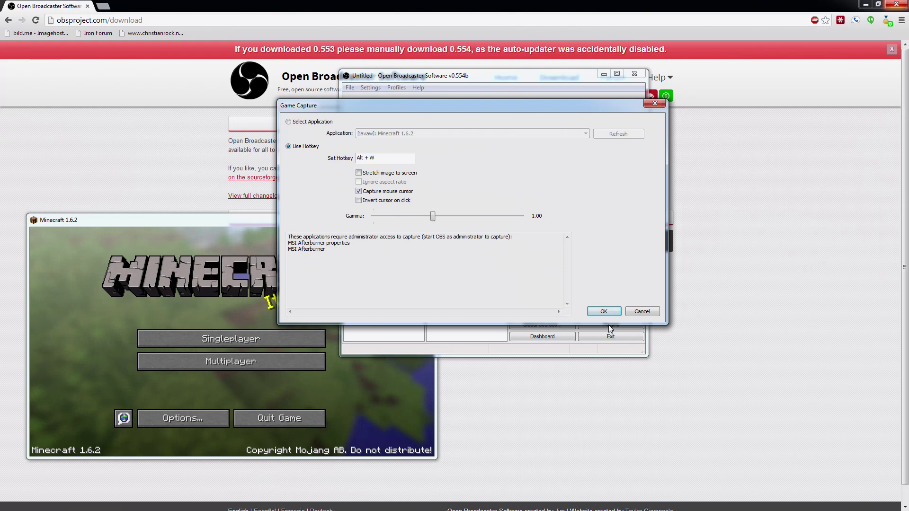
pyautogui.click(599, 313)
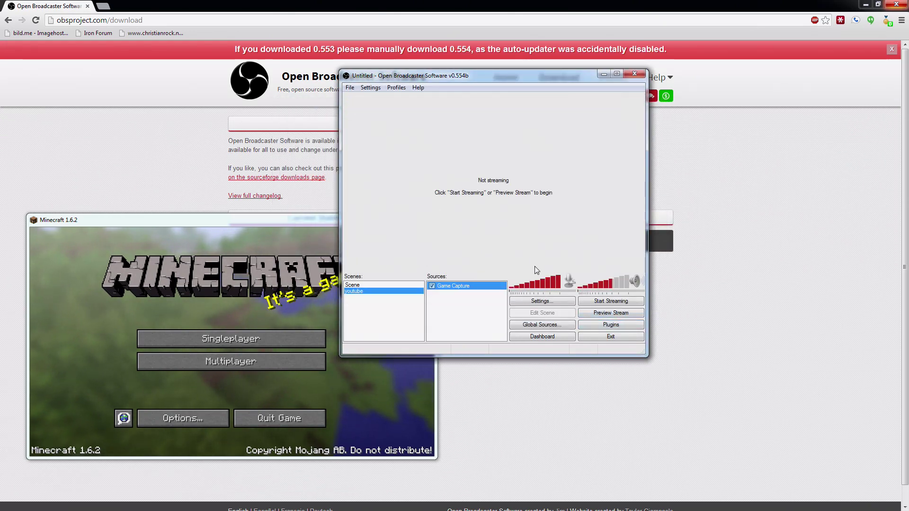
# Start the stream preview, ignoring the hook module warning, and activate the Minecraft window to capture it with the hotkey
pyautogui.click(606, 318)
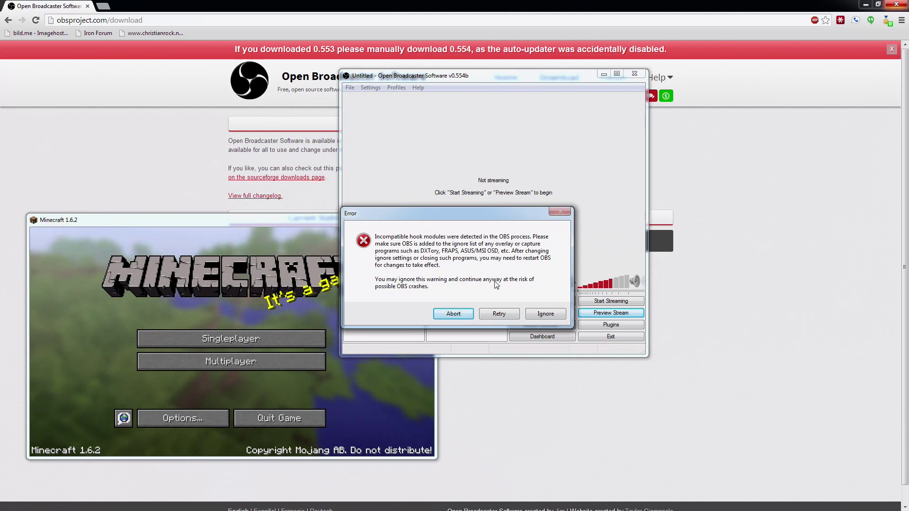
pyautogui.click(545, 314)
pyautogui.click(277, 226)
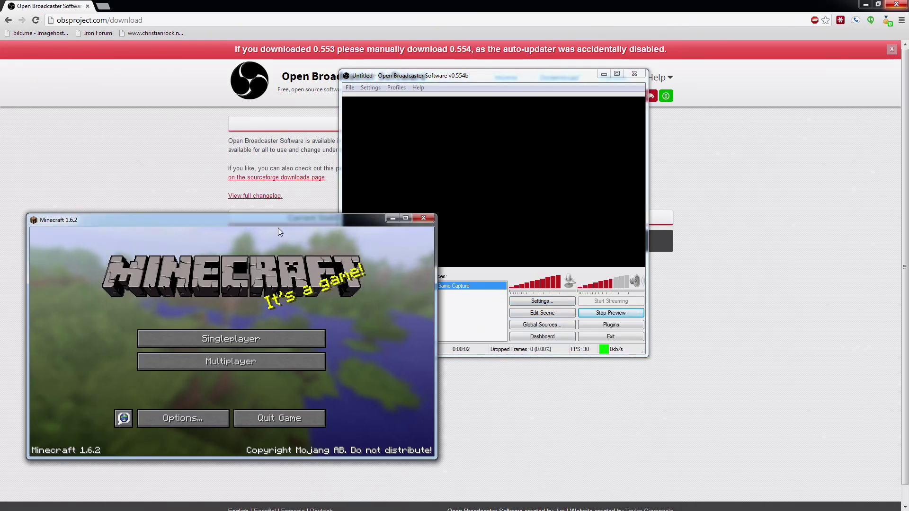
pyautogui.moveTo(288, 227); pyautogui.dragTo(330, 234)
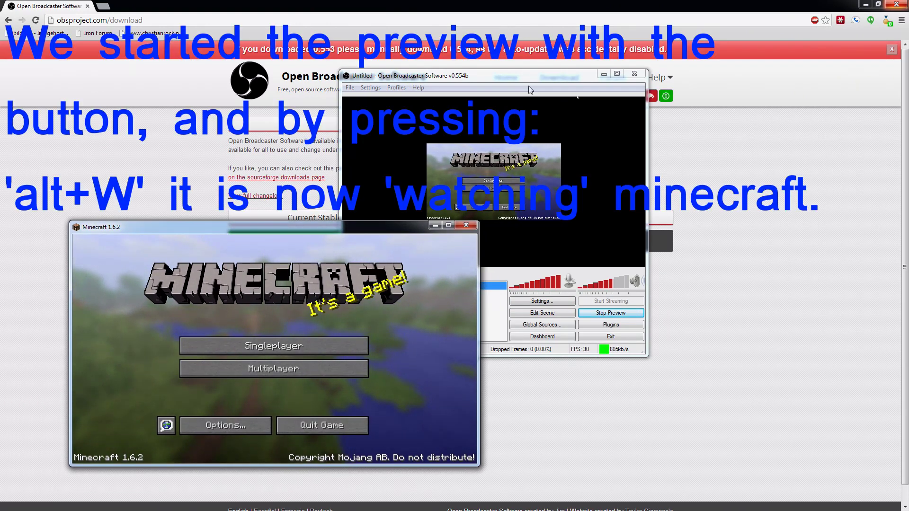
# Maximize the Minecraft window and place the OBS window over it to compare the captured preview
pyautogui.moveTo(525, 77); pyautogui.dragTo(715, 117)
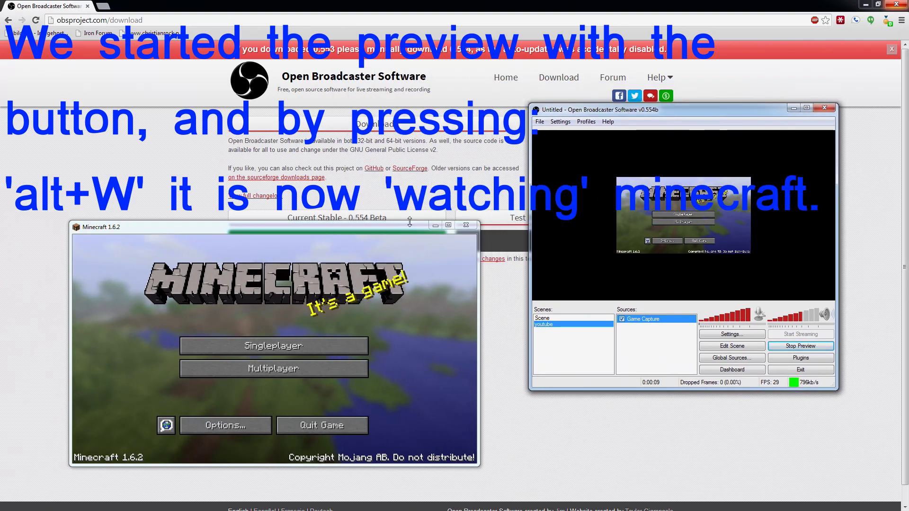
pyautogui.click(448, 226)
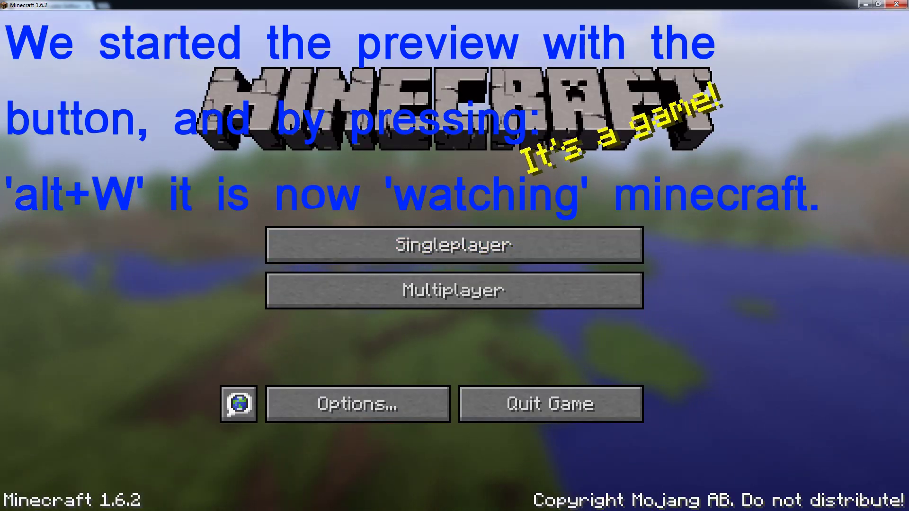
pyautogui.hotkey('alt', 'Tab')
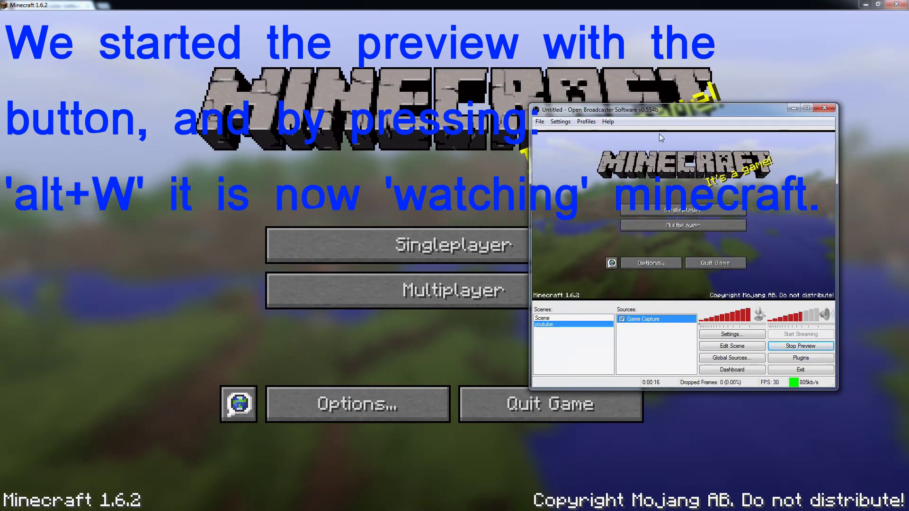
pyautogui.moveTo(632, 117); pyautogui.dragTo(523, 127)
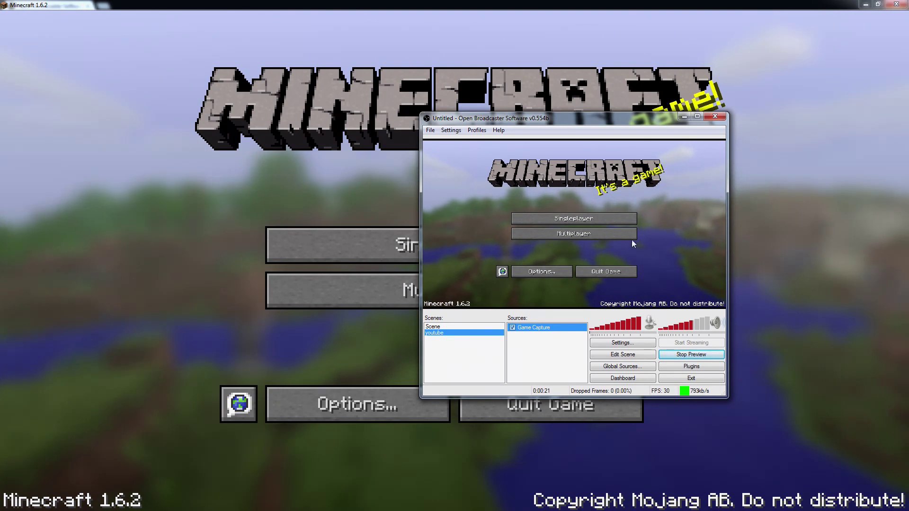
pyautogui.moveTo(558, 118); pyautogui.dragTo(558, 134)
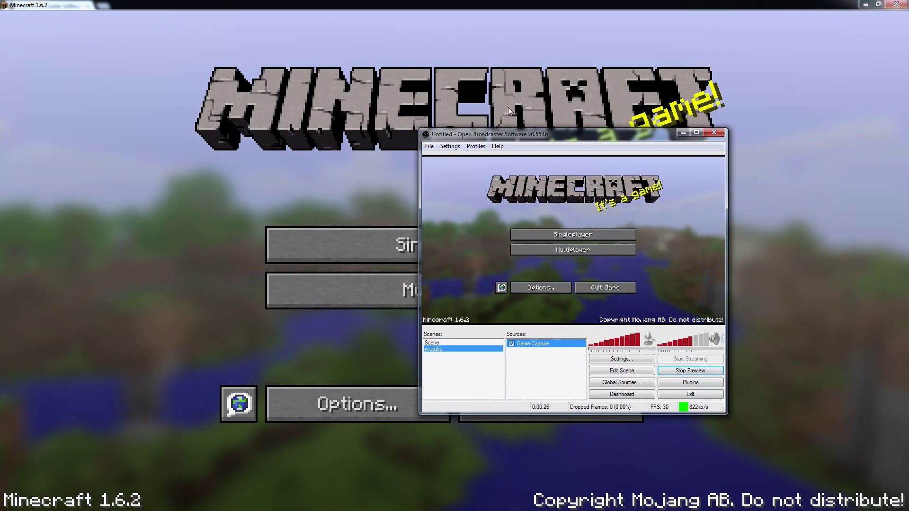
# Restore the Minecraft window to its smaller size, move the OBS window beside it and stop the preview
pyautogui.moveTo(584, 7); pyautogui.dragTo(387, 146)
pyautogui.click(612, 142)
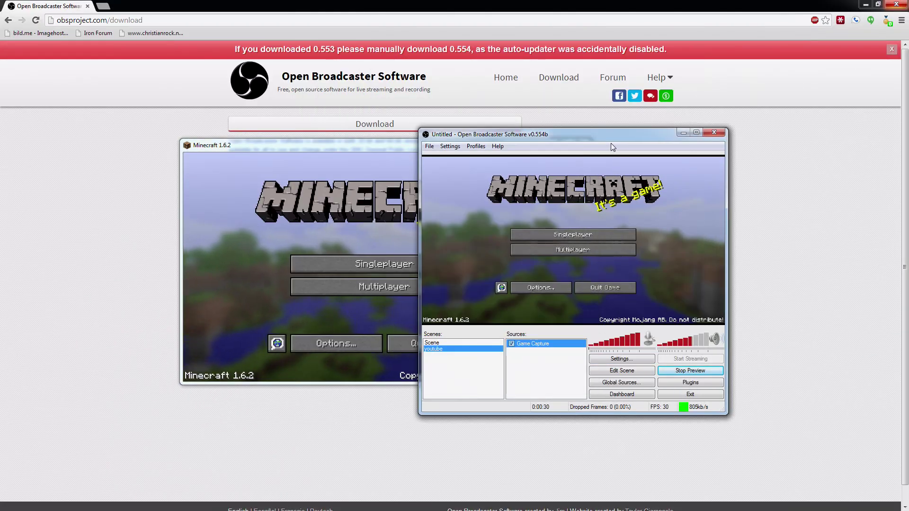
pyautogui.moveTo(636, 139); pyautogui.dragTo(707, 115)
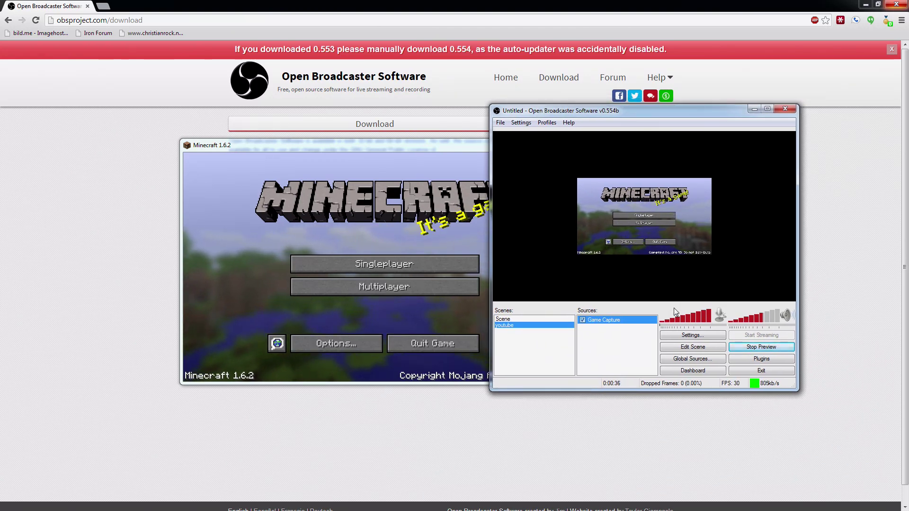
pyautogui.click(755, 348)
# Add a Video Capture Device source to the youtube scene, keeping its default name
pyautogui.rightClick(613, 341)
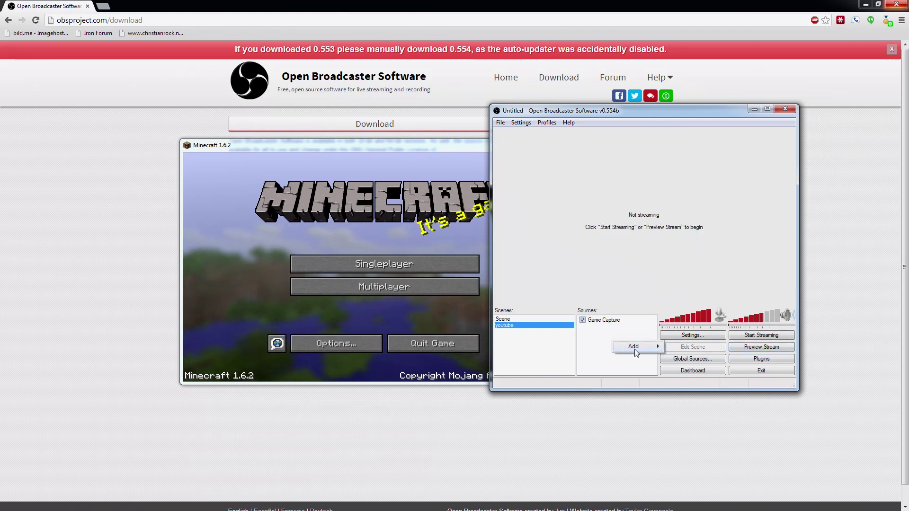
pyautogui.moveTo(643, 349)
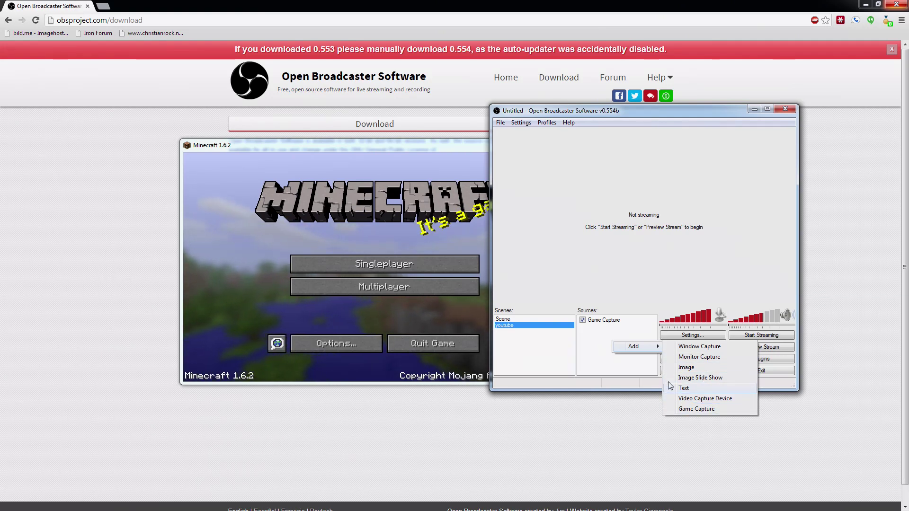
pyautogui.click(700, 400)
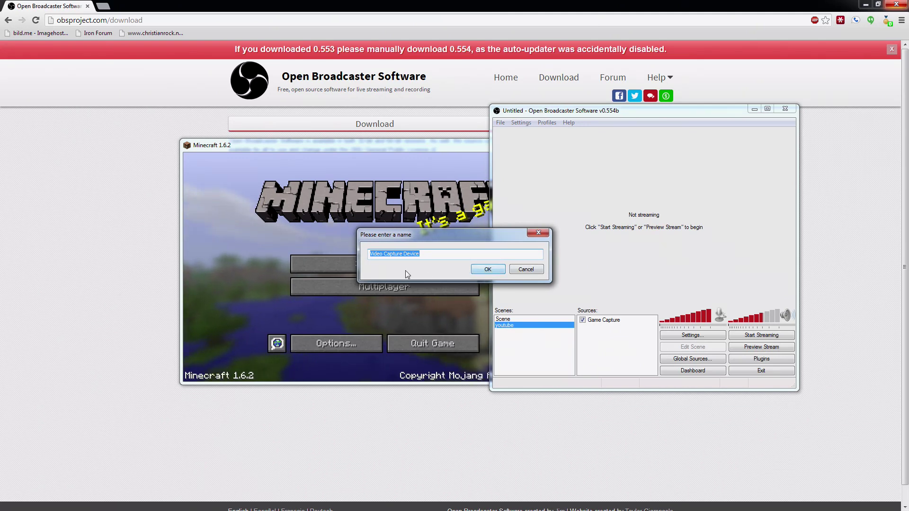
pyautogui.click(487, 269)
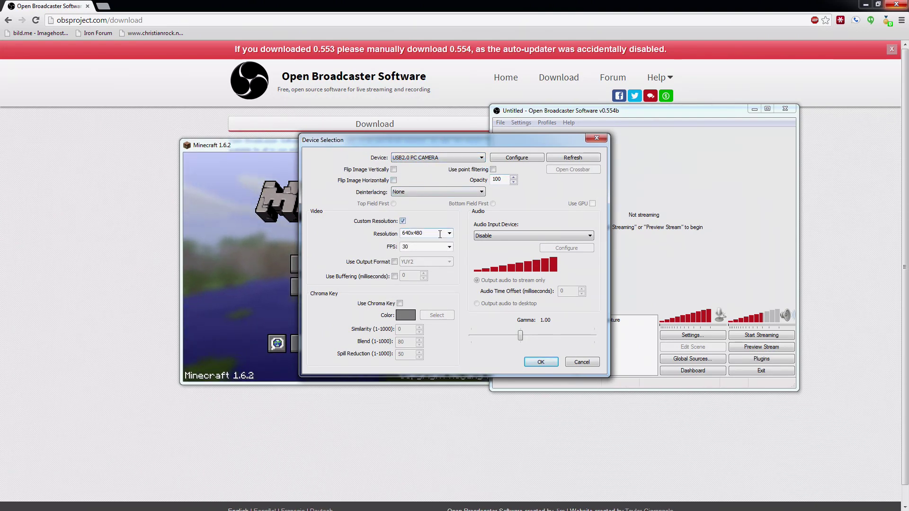
# Enable the chroma key for the USB2.0 PC CAMERA with a light grey key color and accept the device settings
pyautogui.click(449, 237)
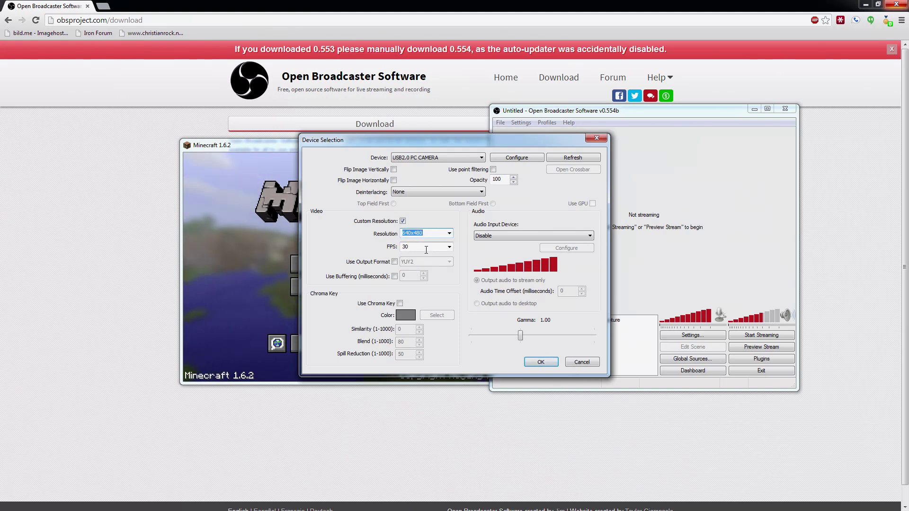
pyautogui.moveTo(469, 137); pyautogui.dragTo(440, 107)
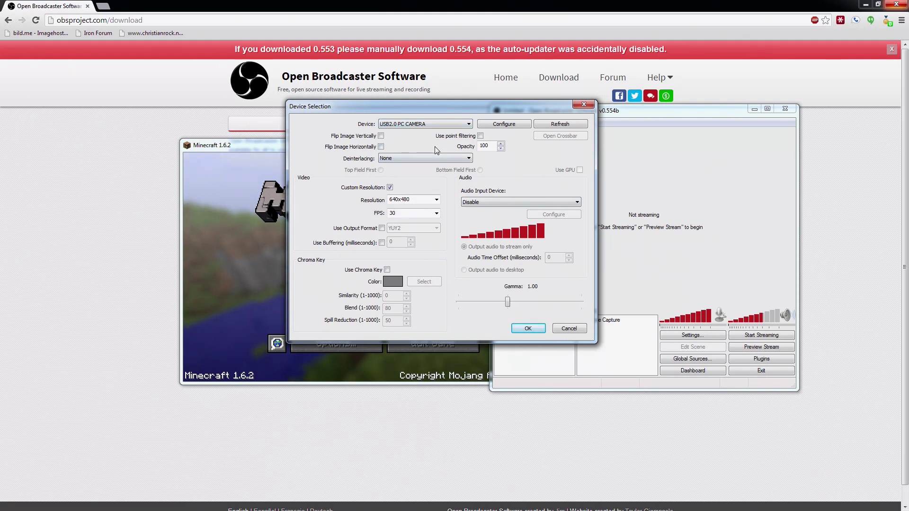
pyautogui.click(549, 203)
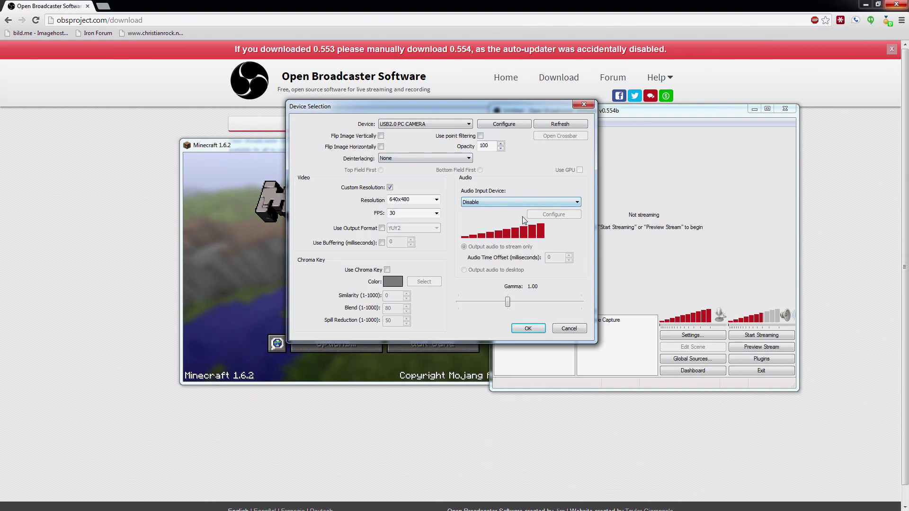
pyautogui.click(387, 270)
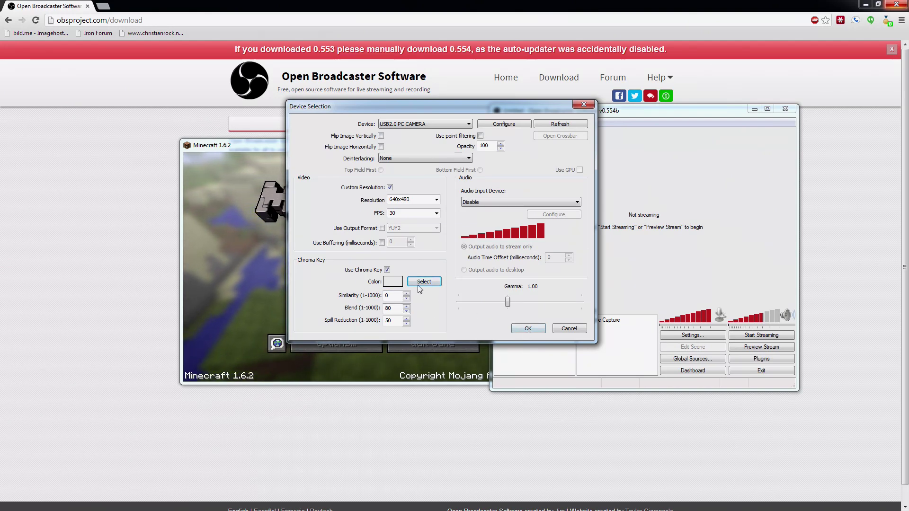
pyautogui.click(520, 331)
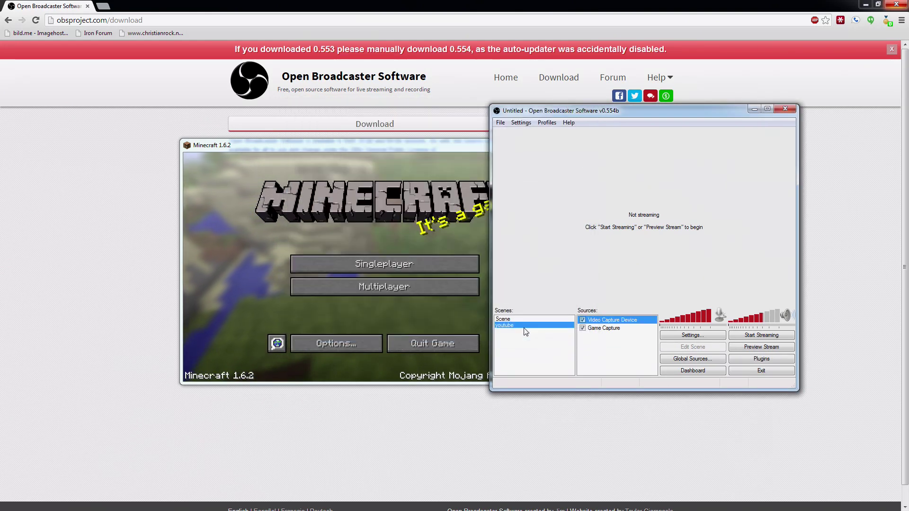
# Start the stream preview, ignoring the hook module warning, and activate Minecraft to capture it together with the webcam
pyautogui.click(747, 348)
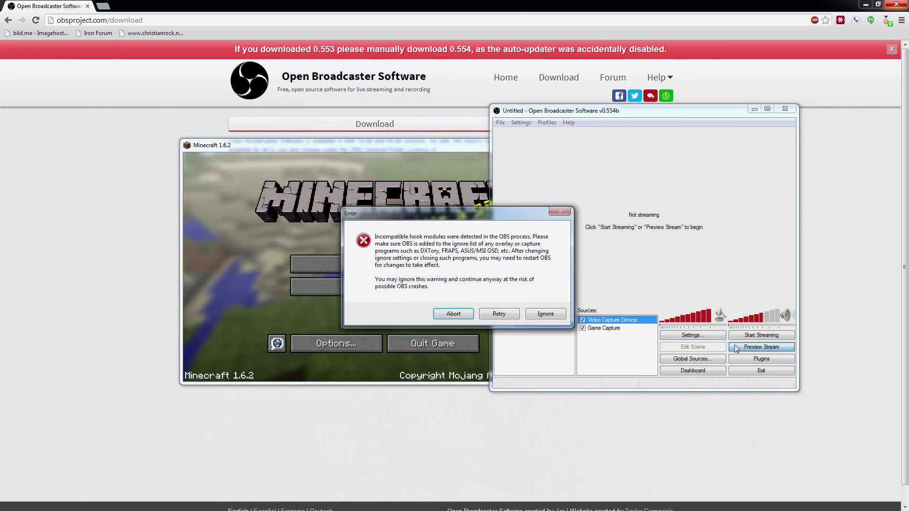
pyautogui.click(559, 315)
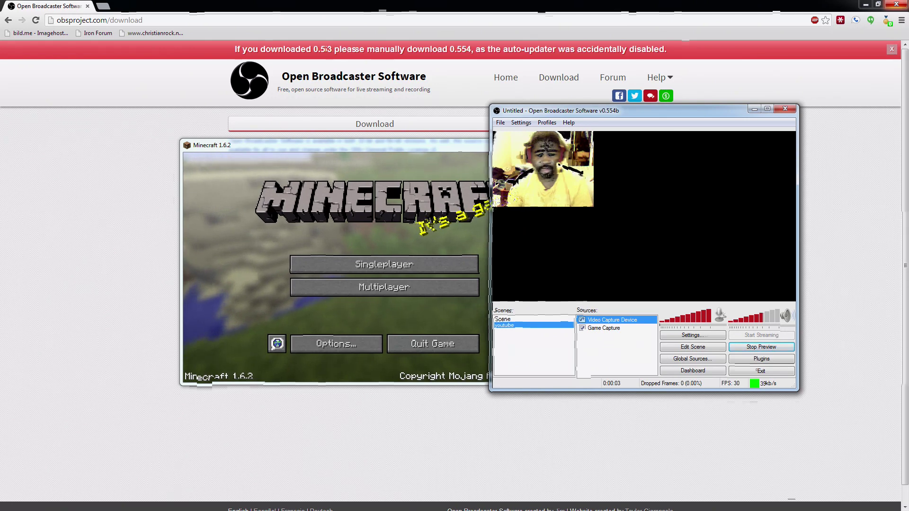
pyautogui.hotkey('alt', 'Tab')
pyautogui.click(627, 118)
pyautogui.click(400, 152)
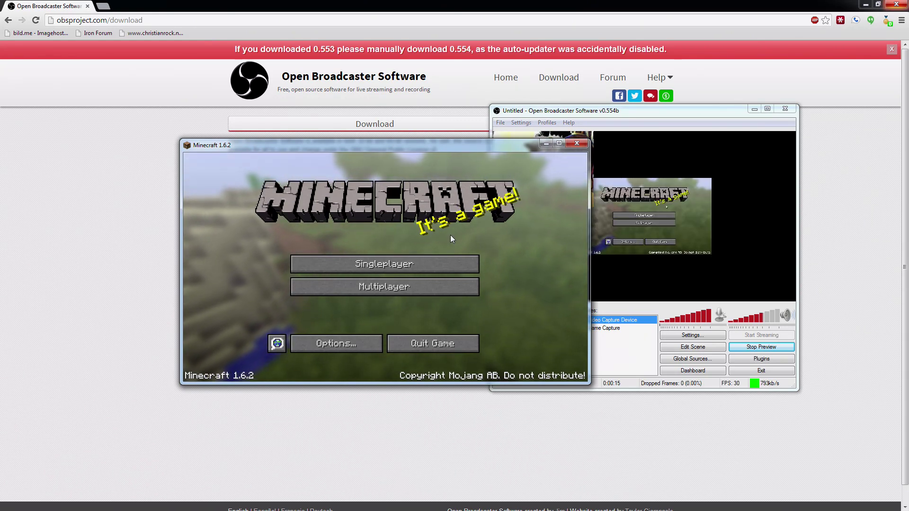
pyautogui.click(604, 146)
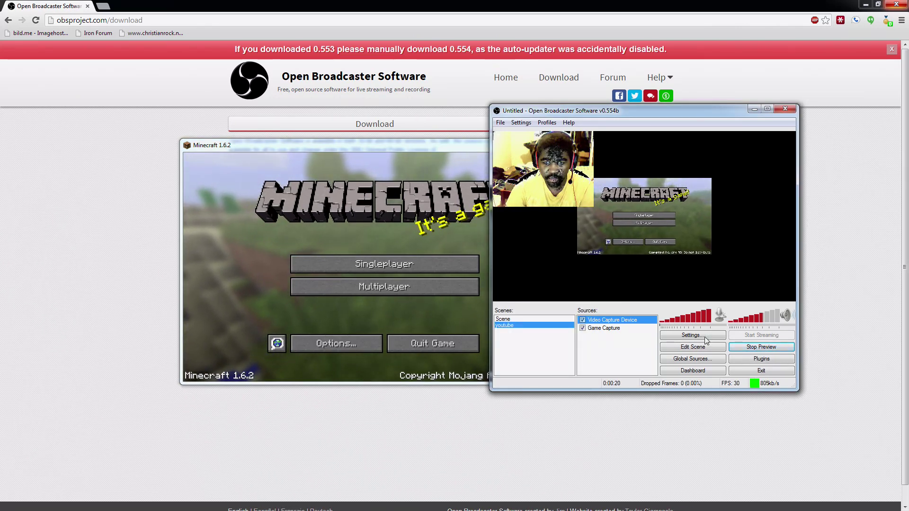
# Open the Video Capture Device properties, move the dialog off the webcam image and pick a pale yellow chroma key color
pyautogui.rightClick(613, 320)
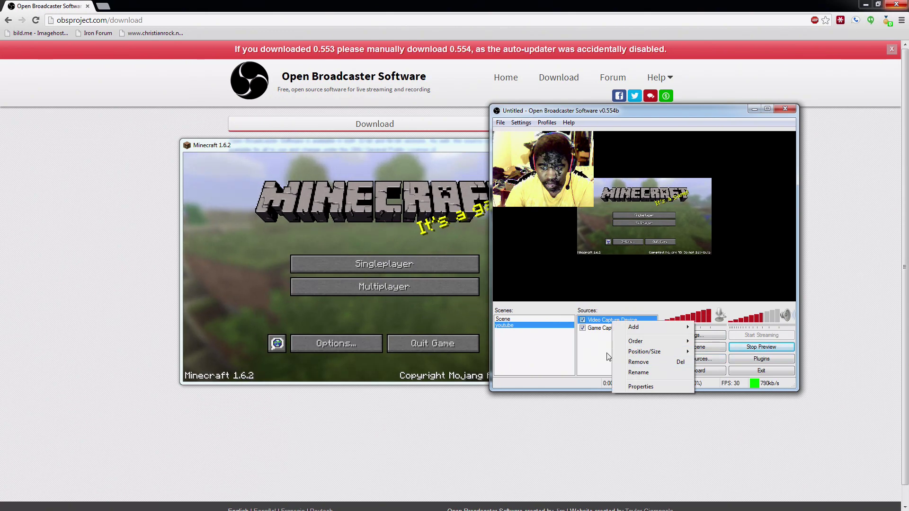
pyautogui.click(608, 355)
pyautogui.rightClick(612, 322)
pyautogui.click(614, 322)
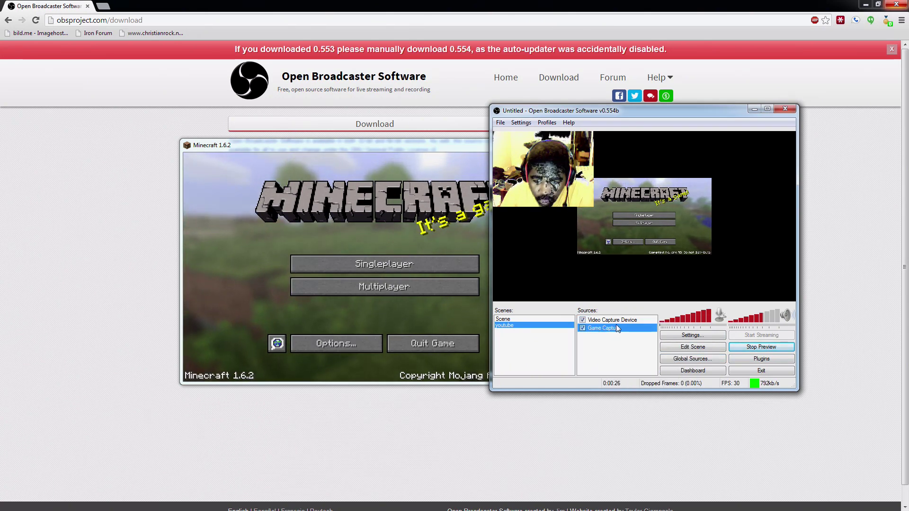
pyautogui.rightClick(614, 322)
pyautogui.click(641, 386)
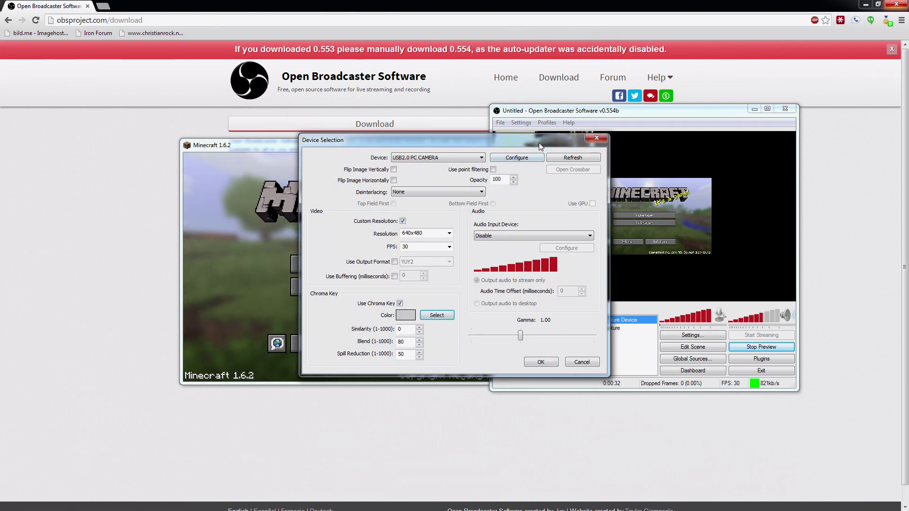
pyautogui.moveTo(540, 146); pyautogui.dragTo(694, 266)
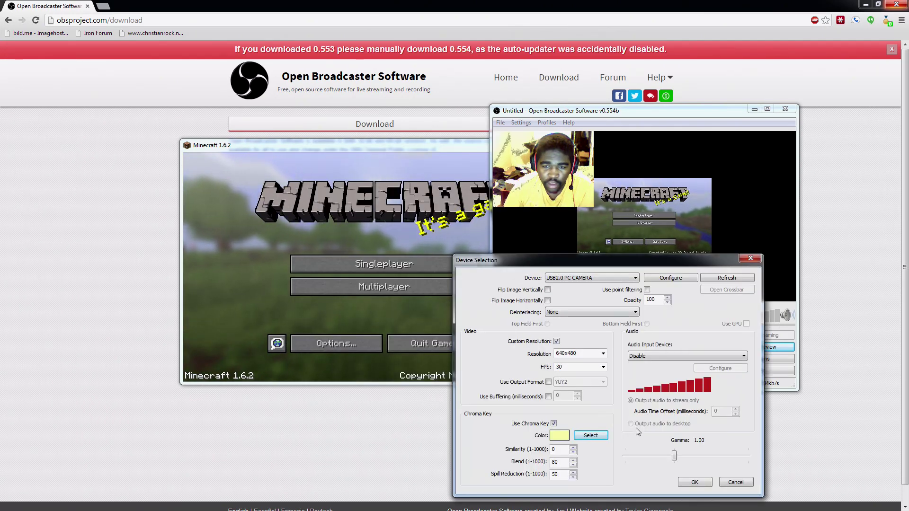
pyautogui.click(601, 439)
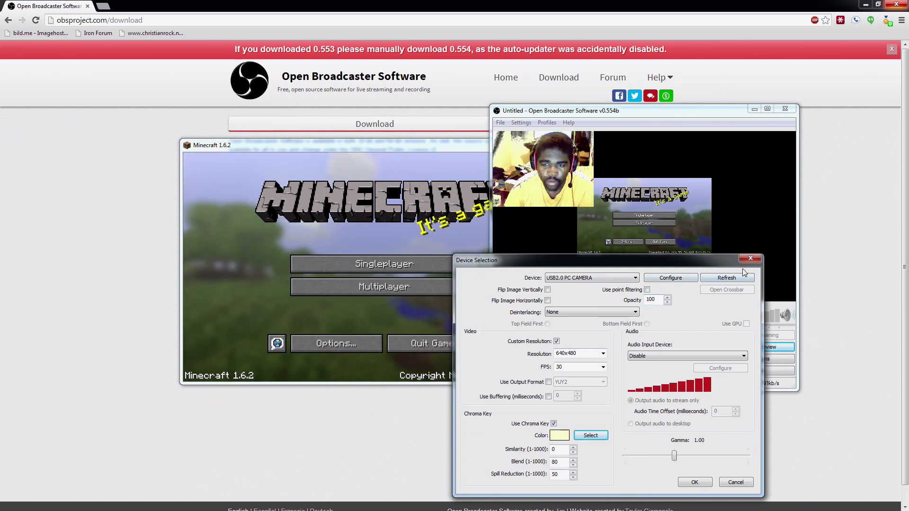
# Maximize the Minecraft window so the capture fills the preview, and close the webcam's device settings
pyautogui.click(411, 145)
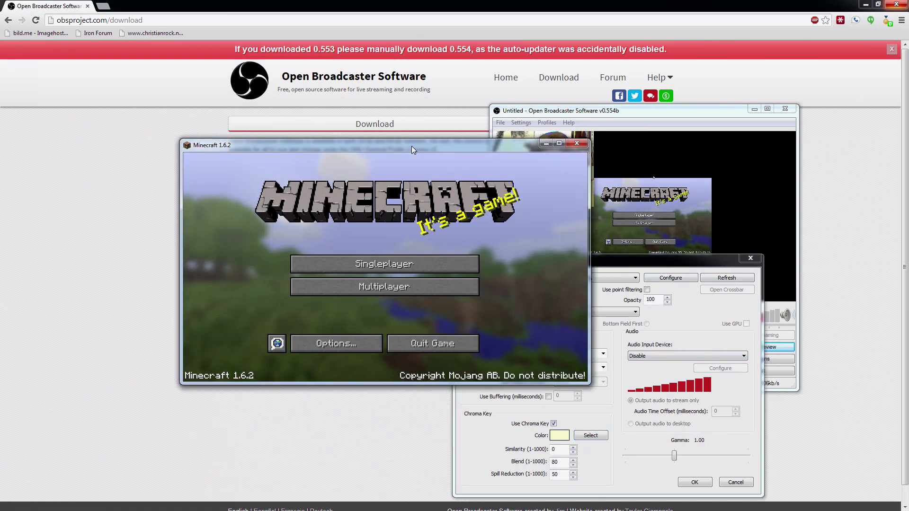
pyautogui.doubleClick(411, 145)
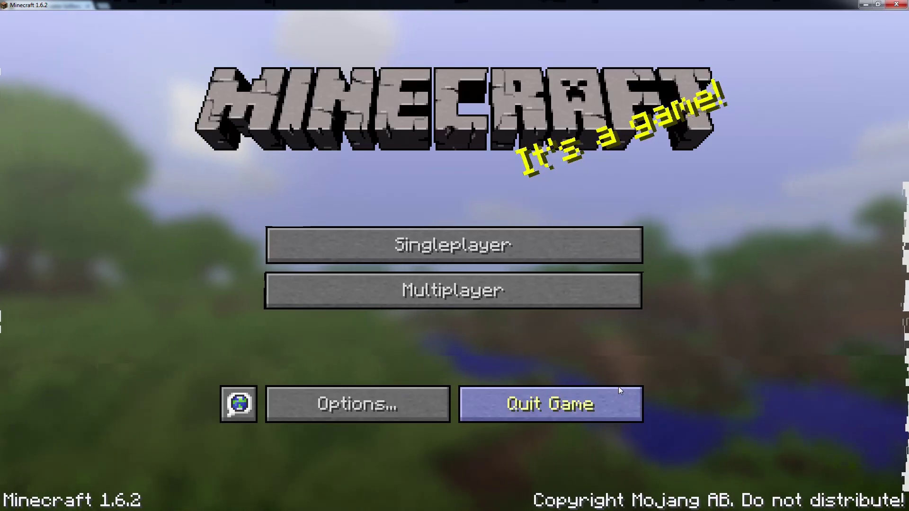
pyautogui.hotkey('alt', 'Tab')
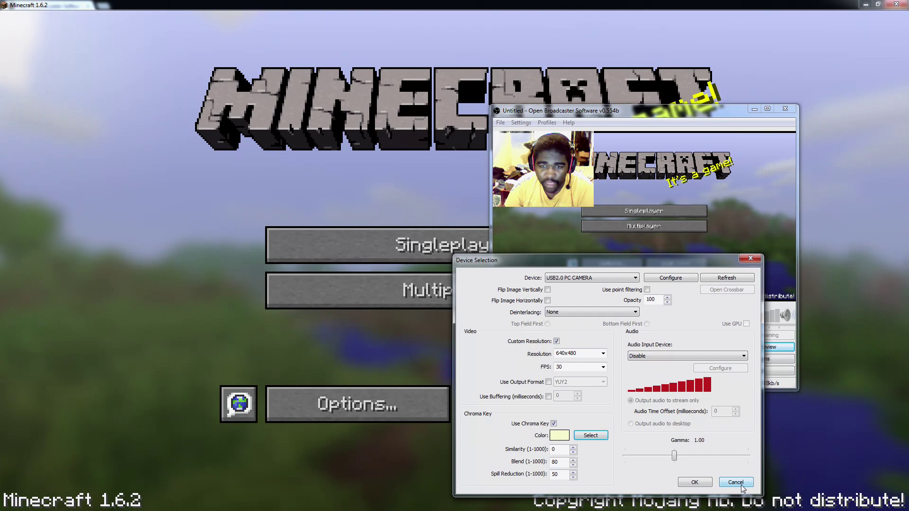
pyautogui.press('Return')
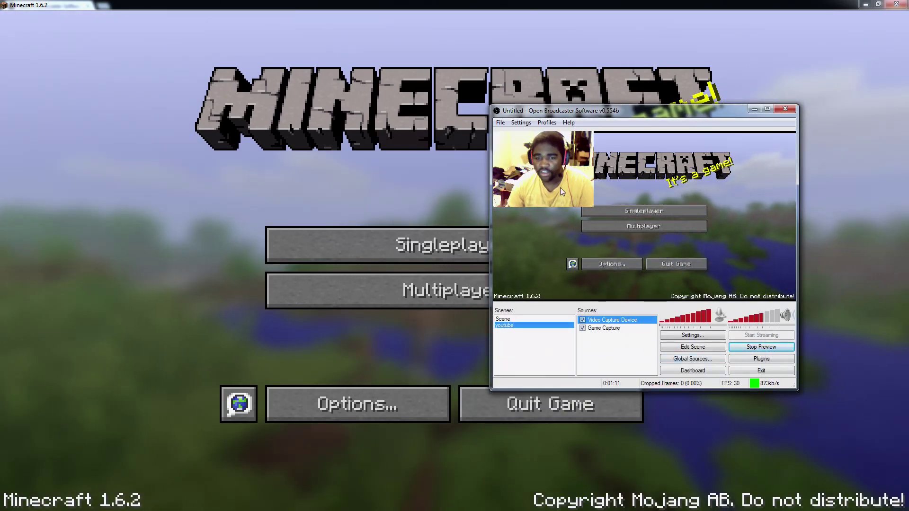
# Shrink the webcam overlay and place it in the lower-right corner of the scene, ending the preview
pyautogui.moveTo(542, 185); pyautogui.dragTo(759, 189)
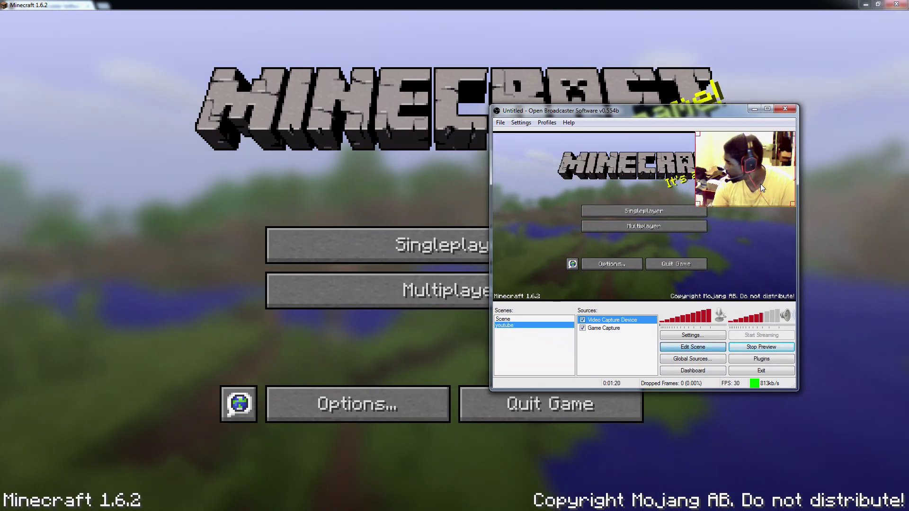
pyautogui.moveTo(698, 204); pyautogui.dragTo(764, 274)
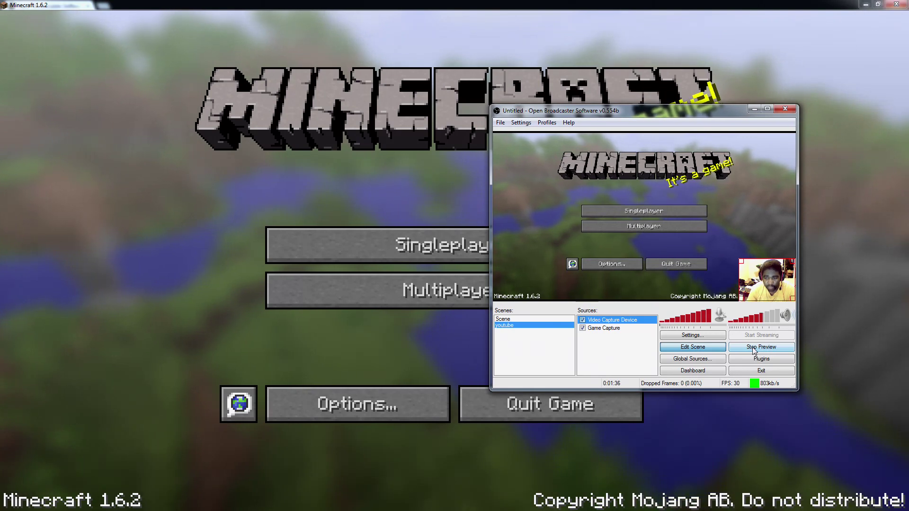
pyautogui.click(729, 350)
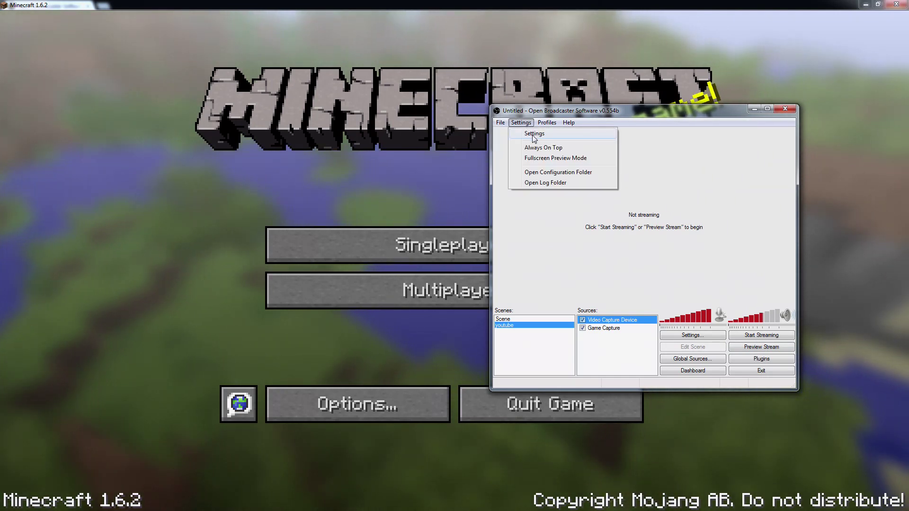
# Open the program settings and examine the video and audio encoding options, including the available audio bitrates
pyautogui.click(534, 134)
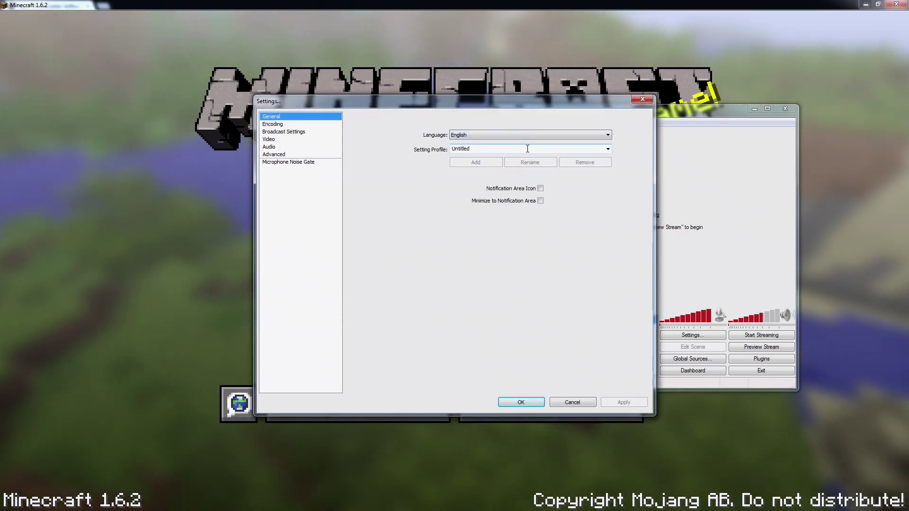
pyautogui.click(273, 124)
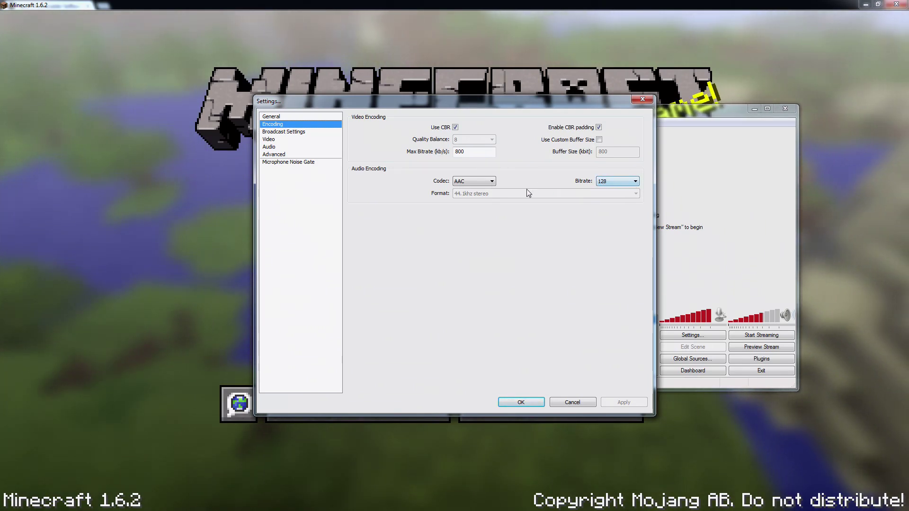
pyautogui.click(631, 182)
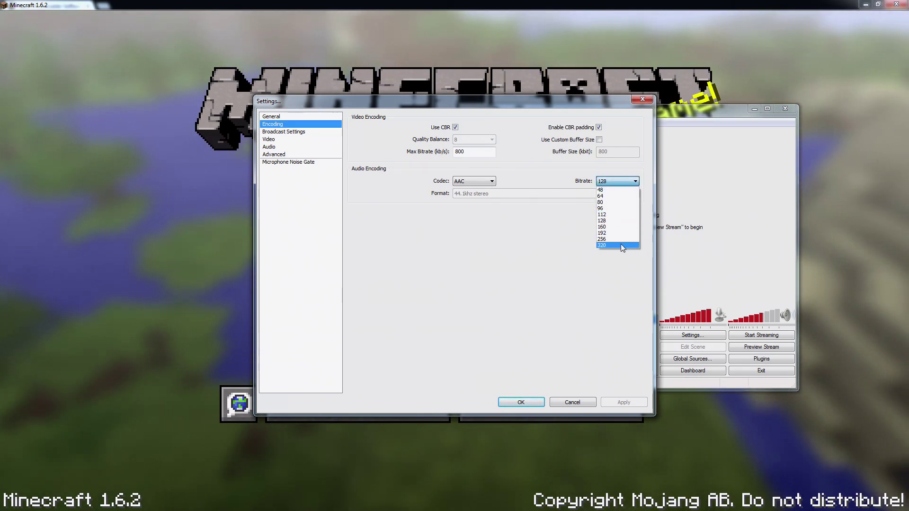
pyautogui.click(626, 183)
# Examine the broadcast modes and streaming services, keeping Live Stream and Twitch / Justin.tv selected
pyautogui.click(303, 132)
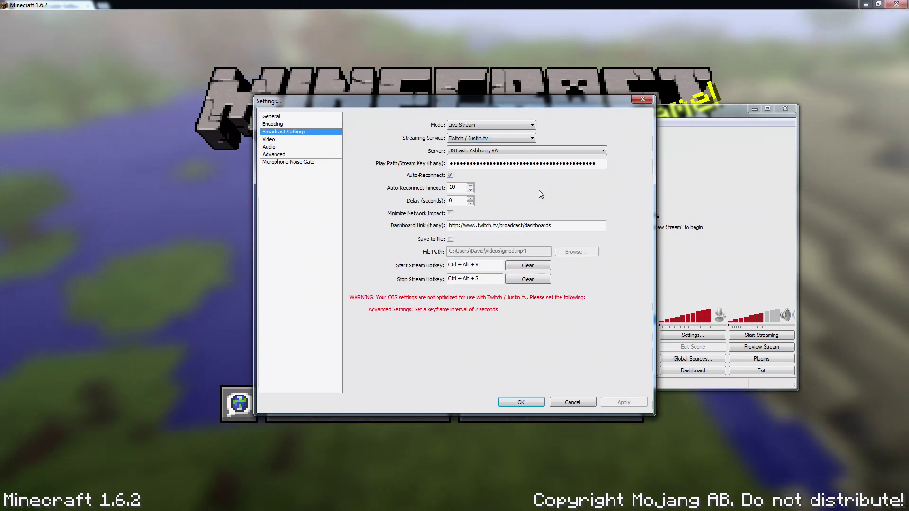
pyautogui.click(494, 125)
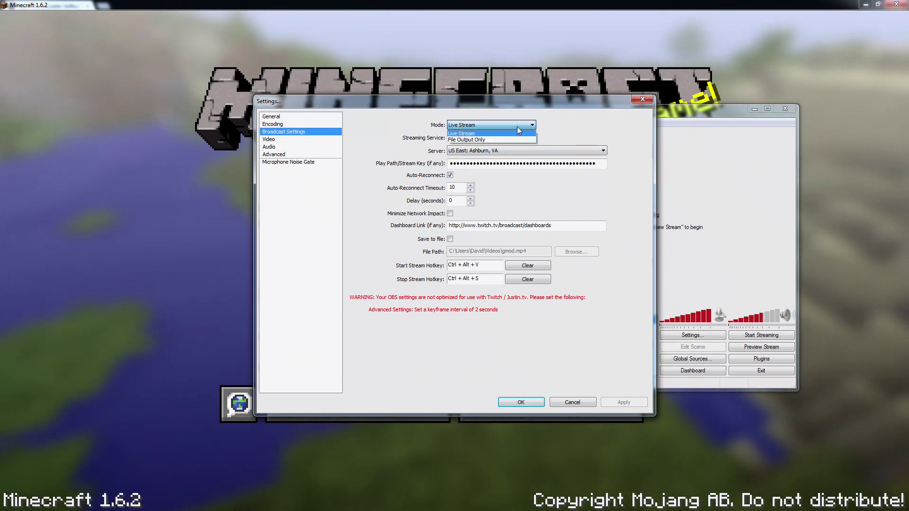
pyautogui.click(474, 127)
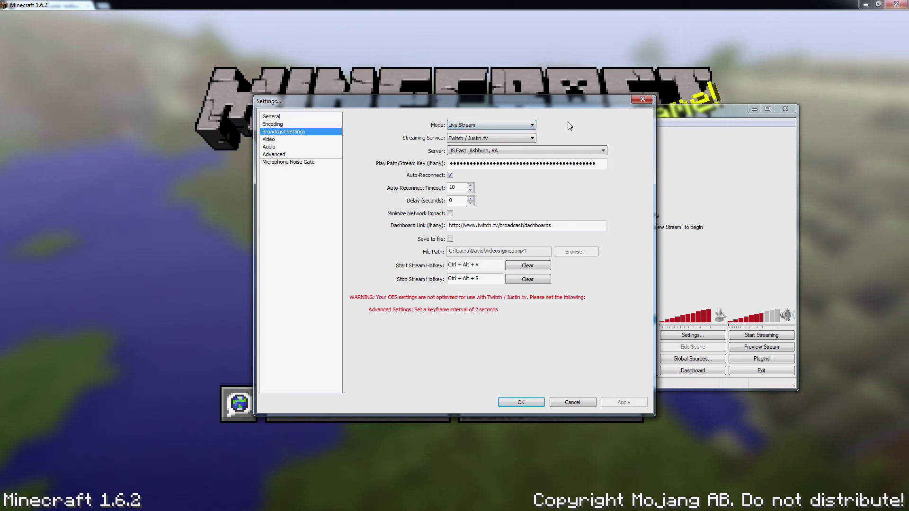
pyautogui.click(478, 138)
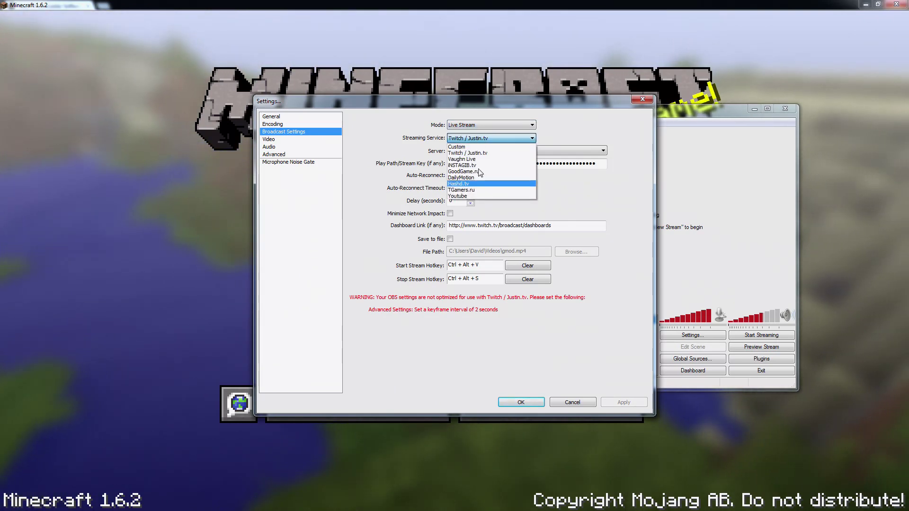
pyautogui.click(476, 153)
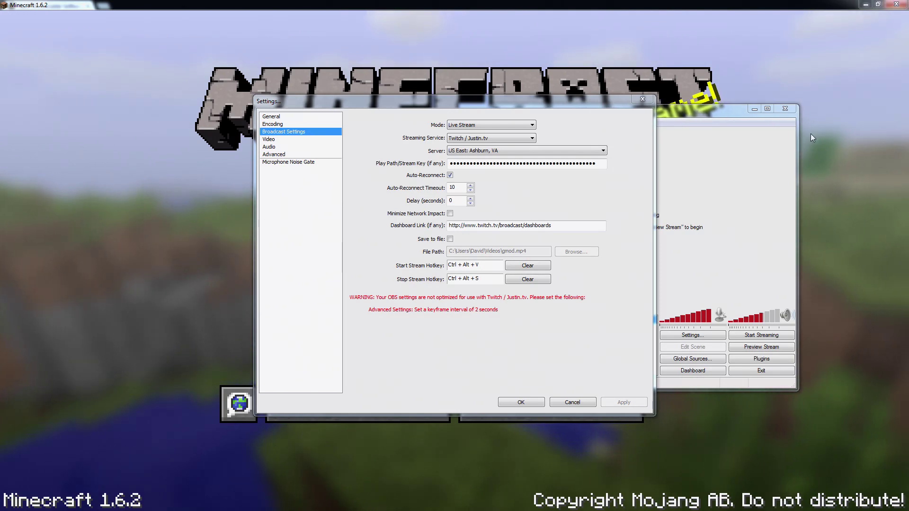
# Turn on saving the live stream to a file in the broadcast settings, and turn it back off
pyautogui.click(469, 163)
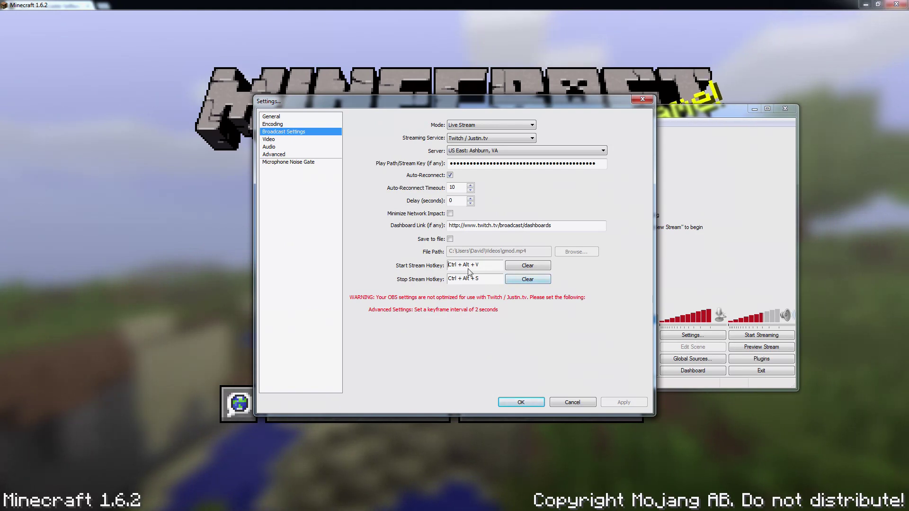
pyautogui.click(450, 239)
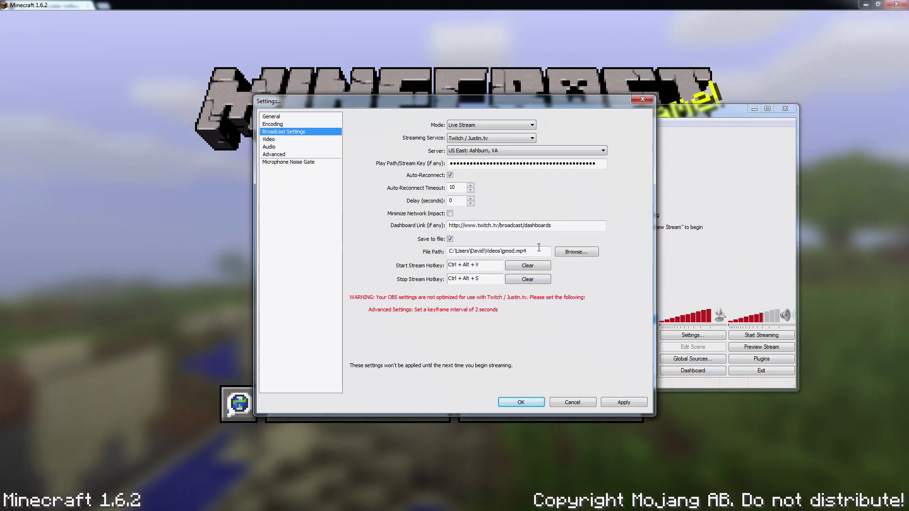
pyautogui.click(450, 239)
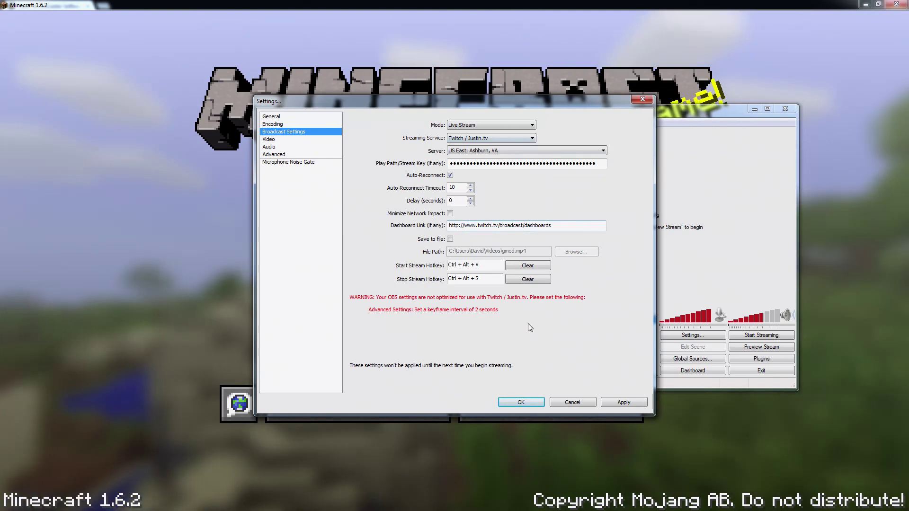
# Switch the broadcast mode to File Output Only, examine the recording's save location, and return the mode to Live Stream
pyautogui.click(498, 126)
pyautogui.click(494, 140)
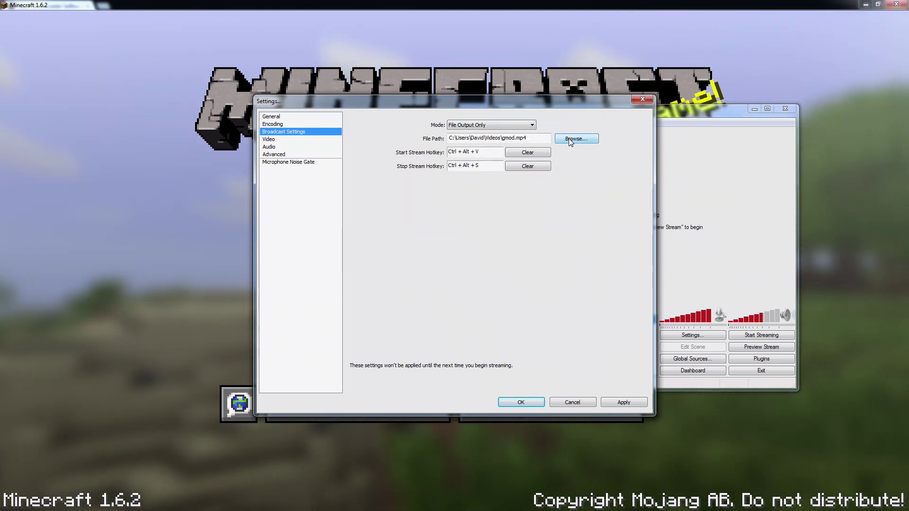
pyautogui.click(571, 138)
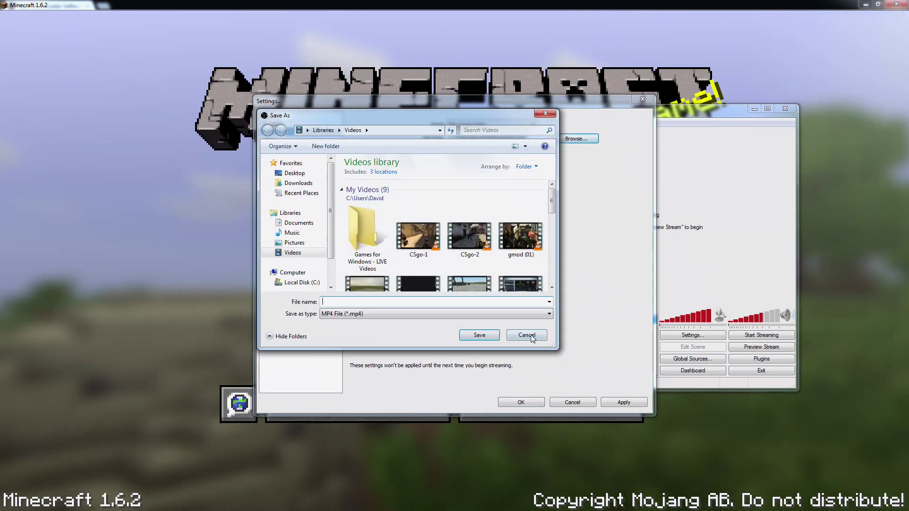
pyautogui.click(529, 336)
pyautogui.click(576, 138)
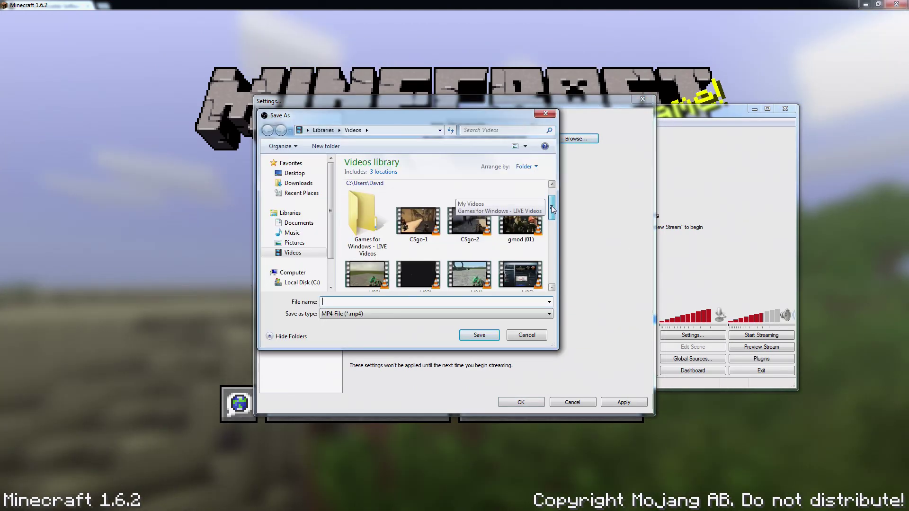
pyautogui.write('gmod')
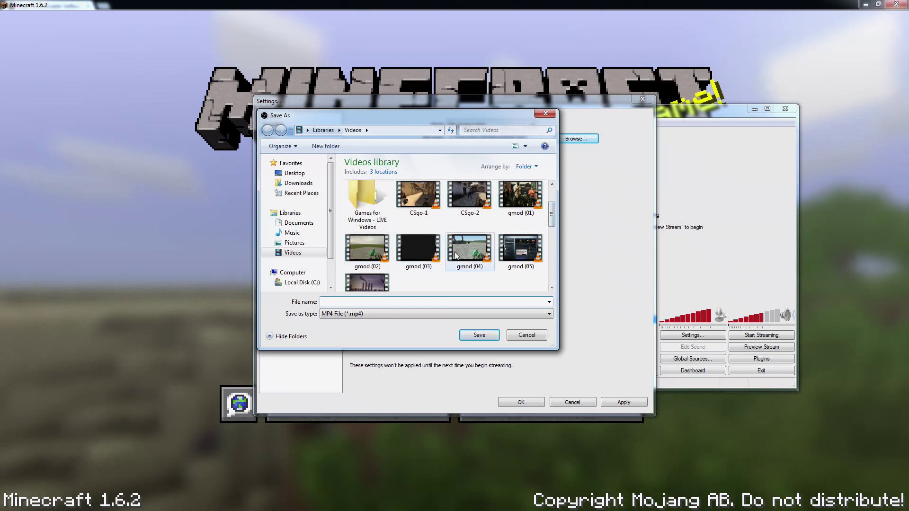
pyautogui.click(480, 334)
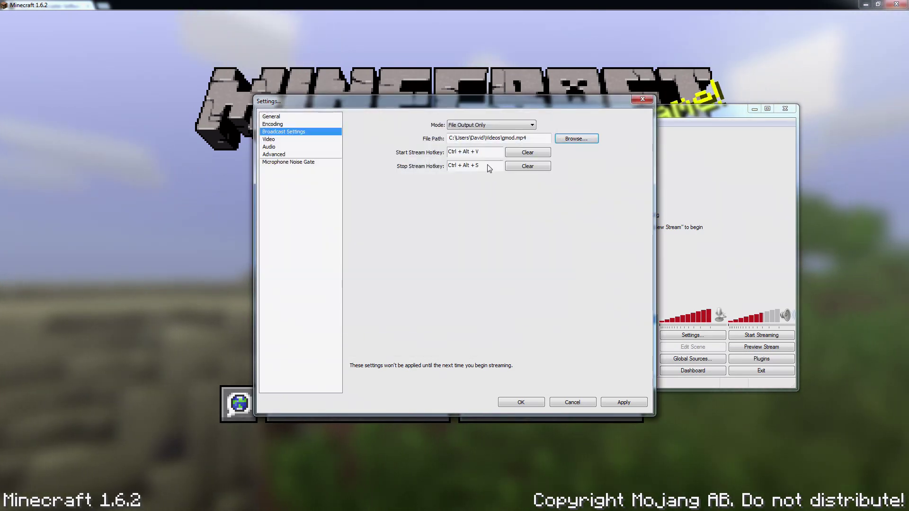
pyautogui.click(491, 125)
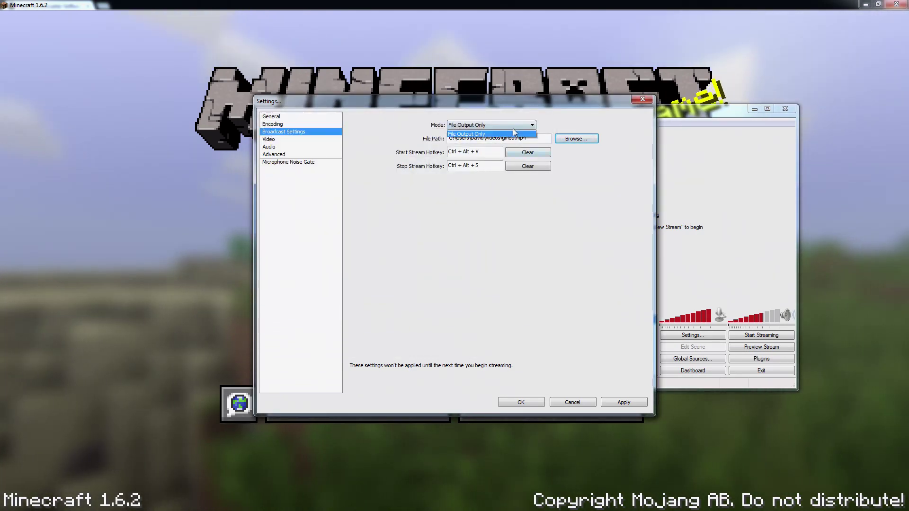
pyautogui.click(471, 133)
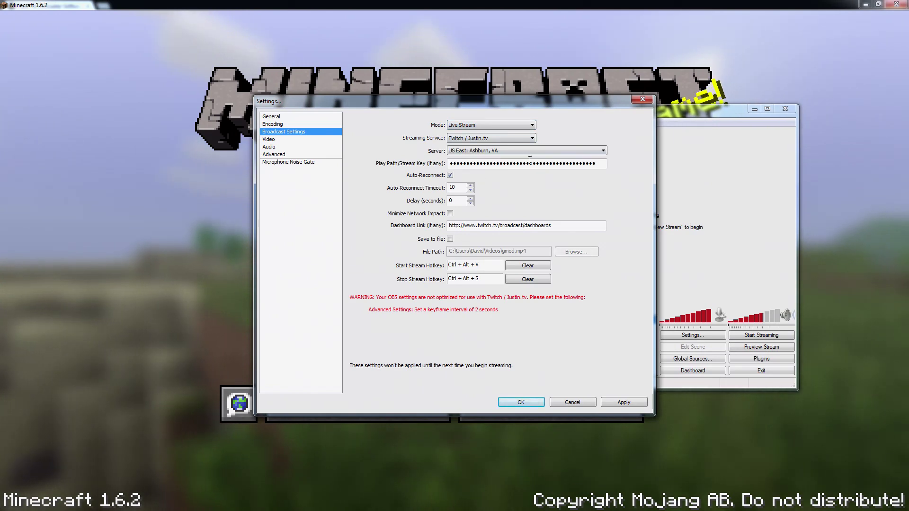
# Open the video settings and examine the video adapter choices, keeping AMD Radeon HD 7900 Series
pyautogui.click(269, 139)
pyautogui.click(403, 286)
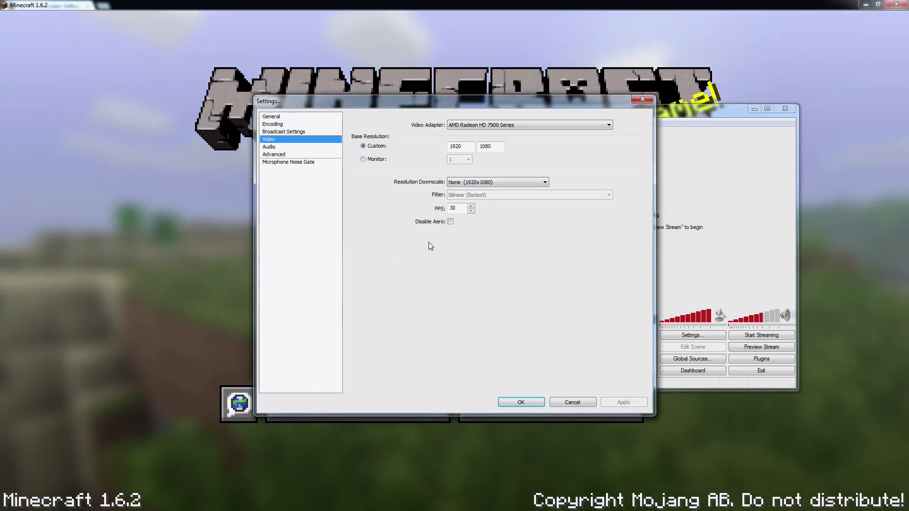
pyautogui.click(509, 126)
pyautogui.click(508, 129)
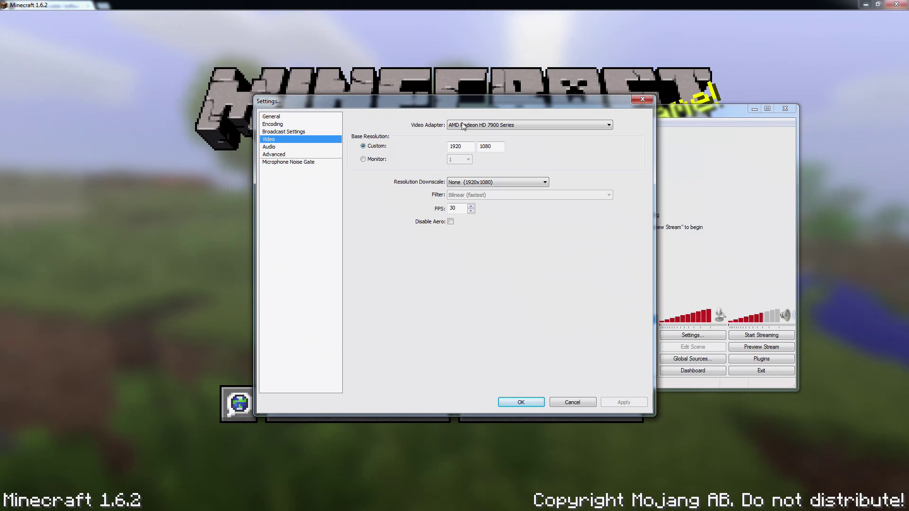
# Restore the maximized Minecraft window to a smaller size and examine the resolution downscale options in the video settings
pyautogui.moveTo(463, 105); pyautogui.dragTo(450, 112)
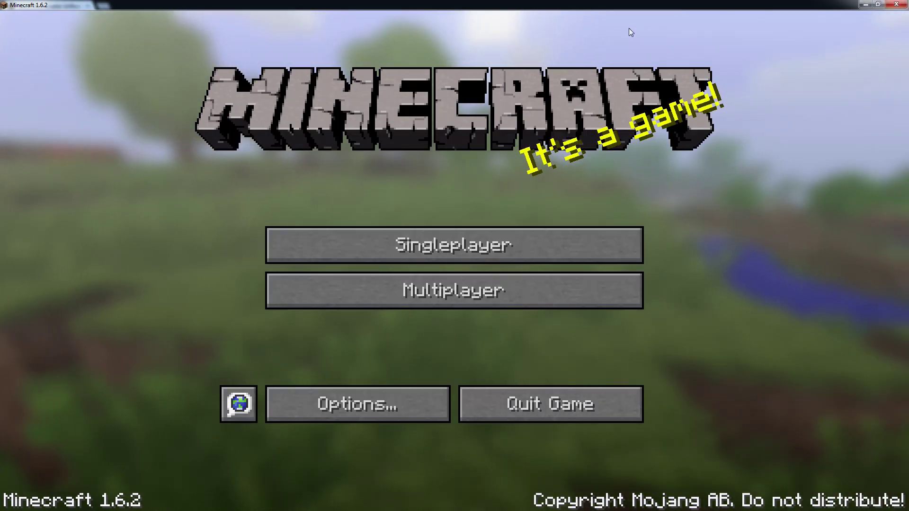
pyautogui.press('F11')
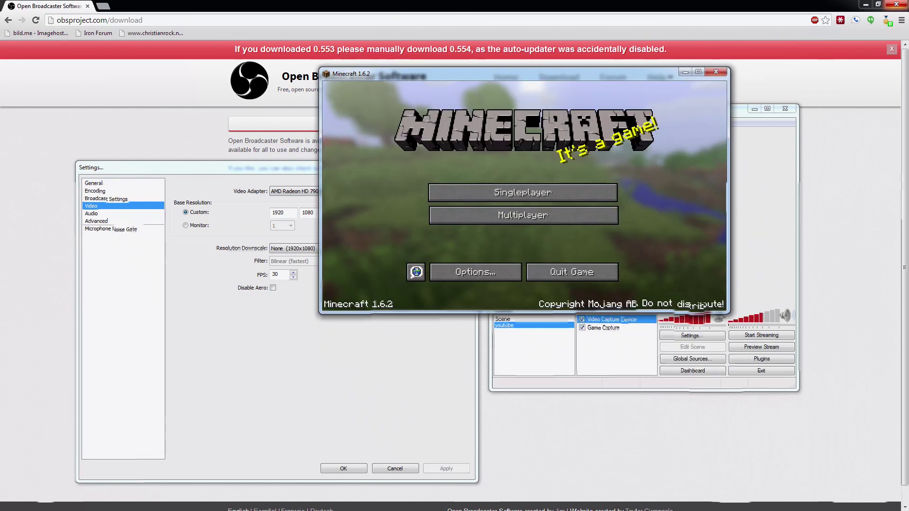
pyautogui.click(309, 248)
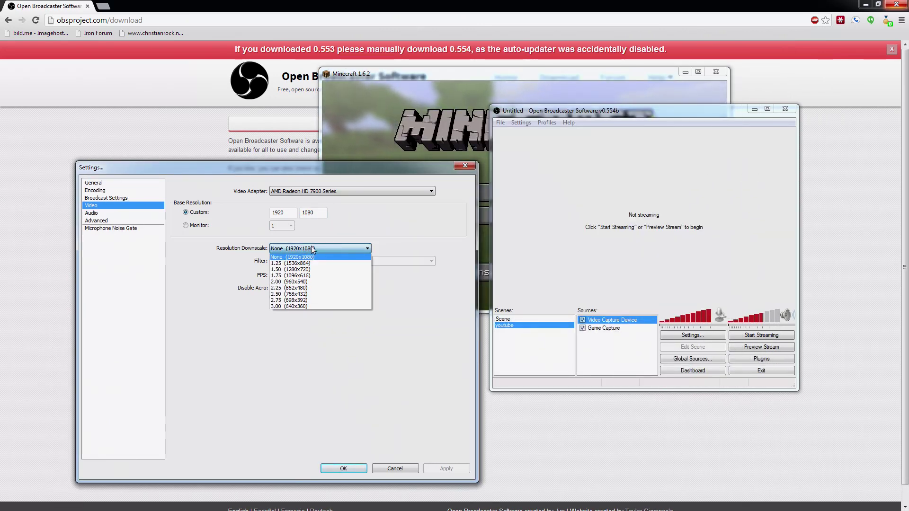
pyautogui.click(484, 99)
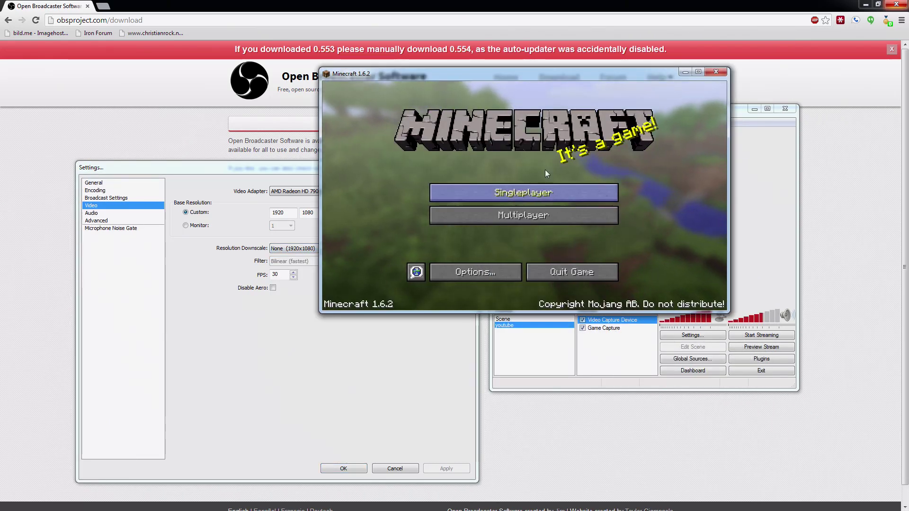
pyautogui.moveTo(539, 74)
pyautogui.mouseDown()
pyautogui.moveTo(558, 84)
pyautogui.moveTo(530, 90)
pyautogui.moveTo(531, 75)
pyautogui.mouseUp()
pyautogui.click(301, 325)
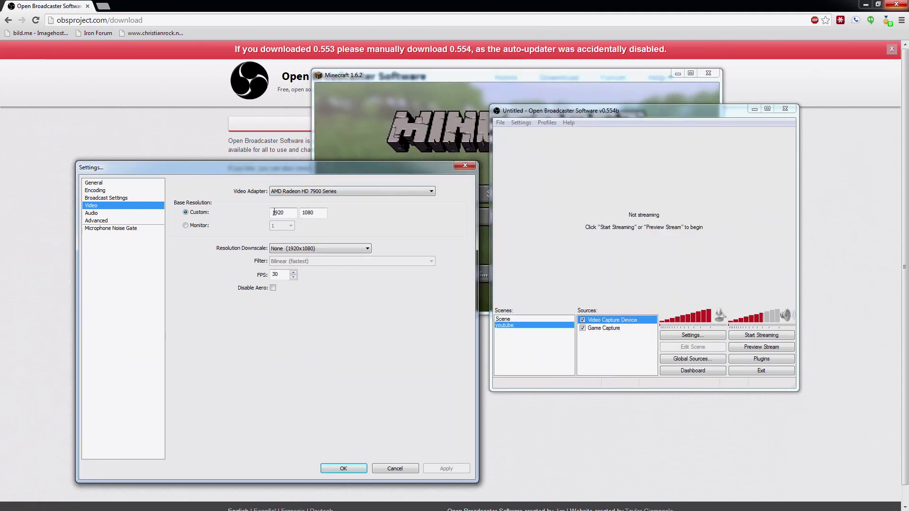
# Move the settings window over the Minecraft window and look through the audio, video, encoding and broadcast settings
pyautogui.moveTo(309, 169); pyautogui.dragTo(514, 154)
pyautogui.click(320, 199)
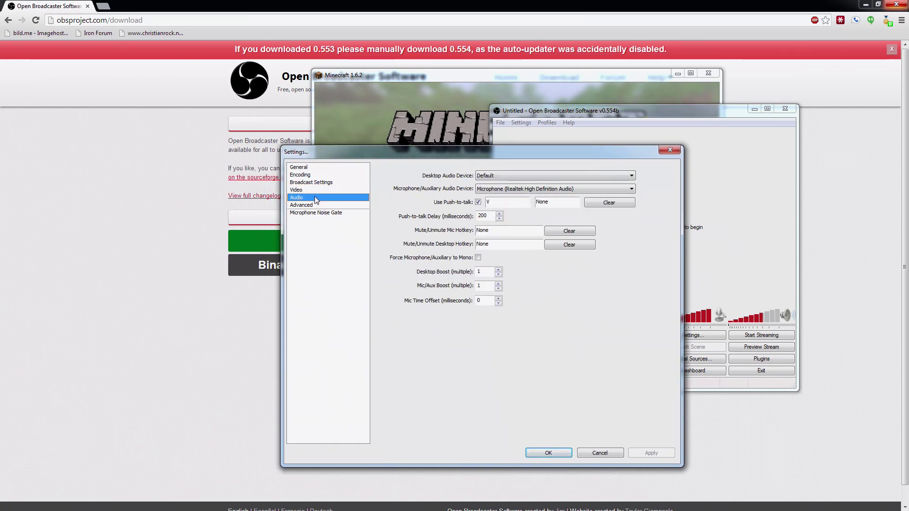
pyautogui.click(316, 190)
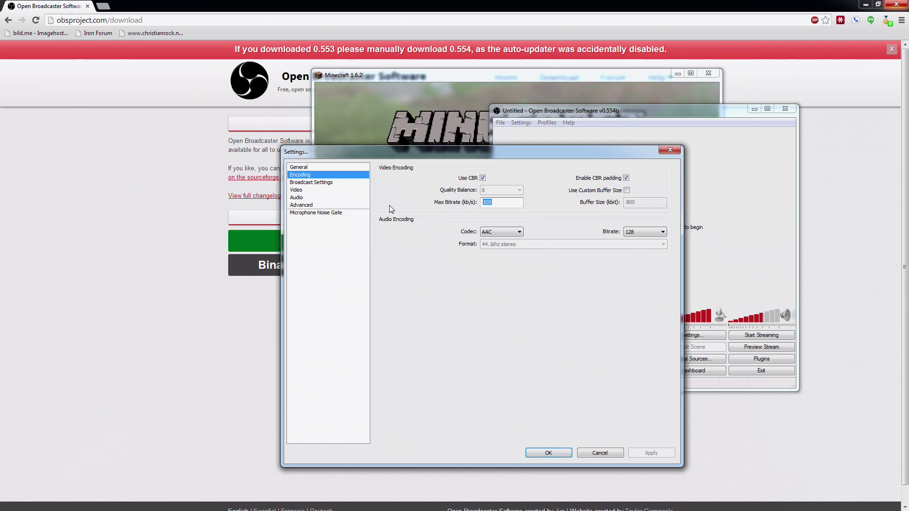
pyautogui.click(322, 184)
# Examine the available microphone devices in the audio settings, keeping Microphone (Realtek High Definition Audio) selected
pyautogui.click(316, 197)
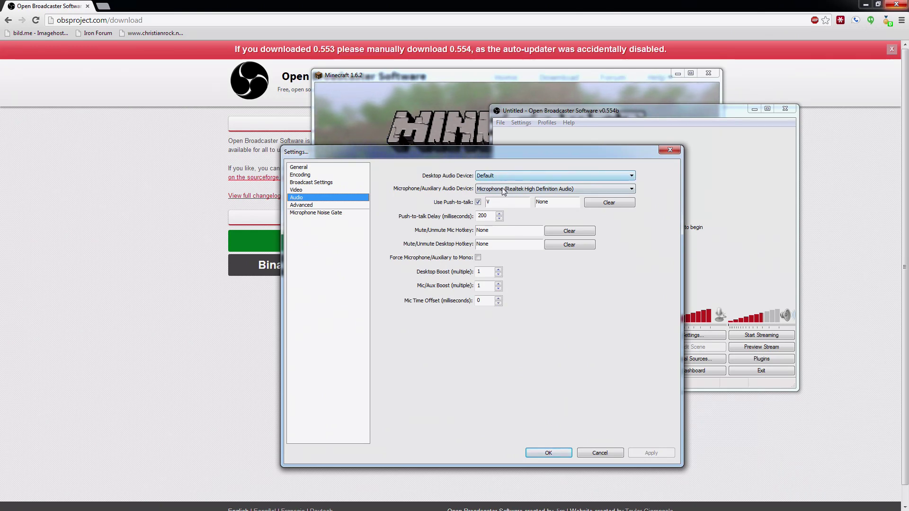
pyautogui.press('Tab')
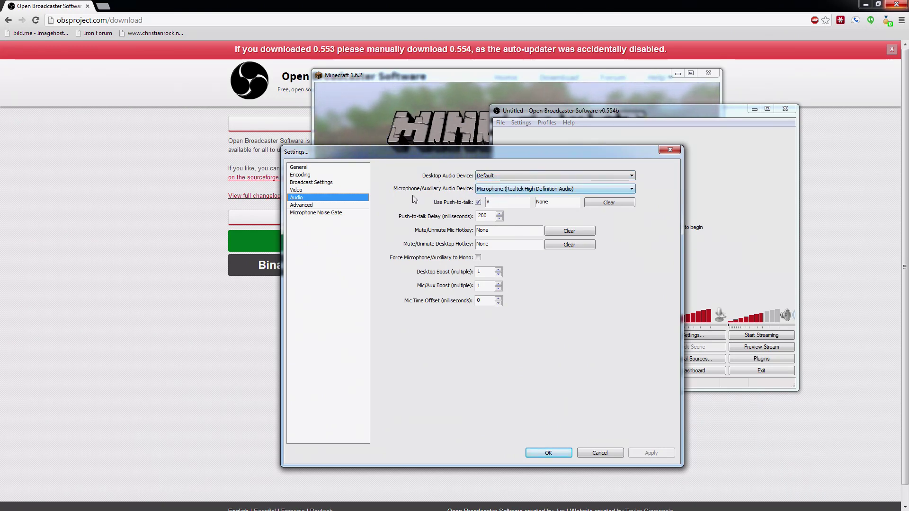
pyautogui.click(525, 189)
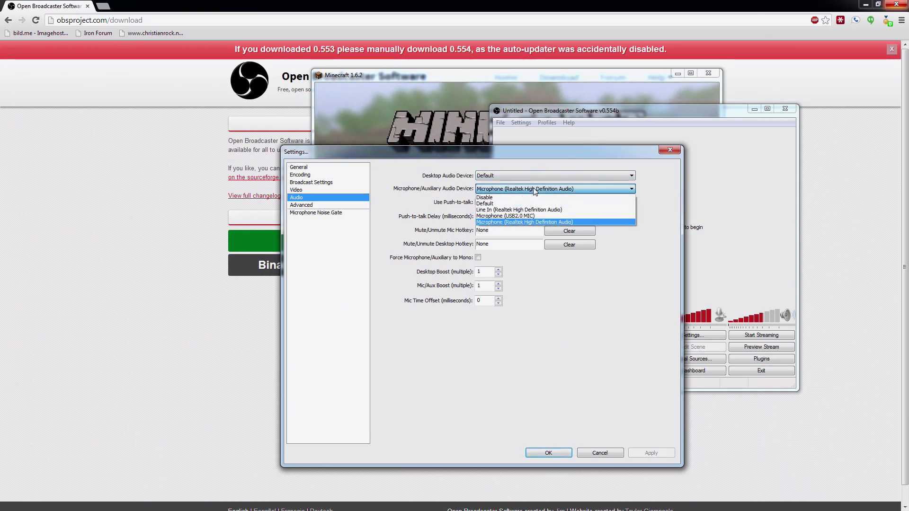
pyautogui.click(527, 222)
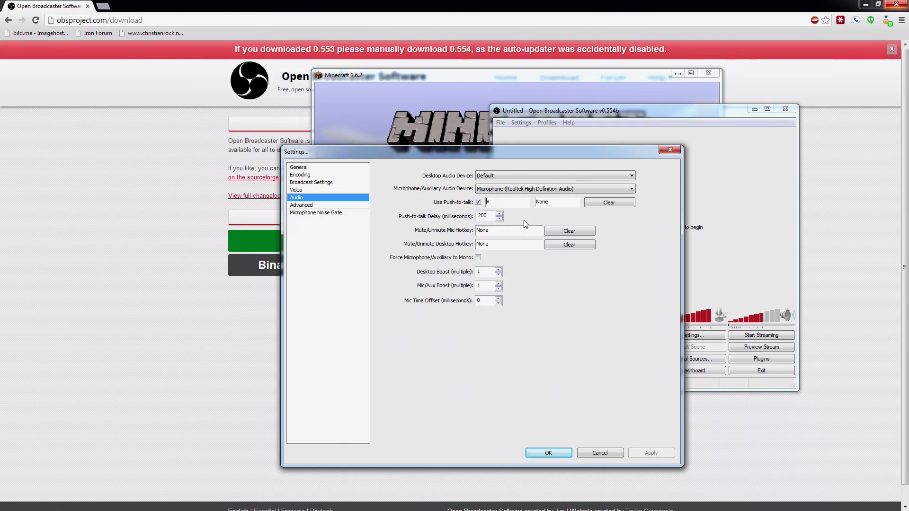
# Open the advanced settings and examine the x264 CPU presets, keeping the medium preset
pyautogui.click(317, 205)
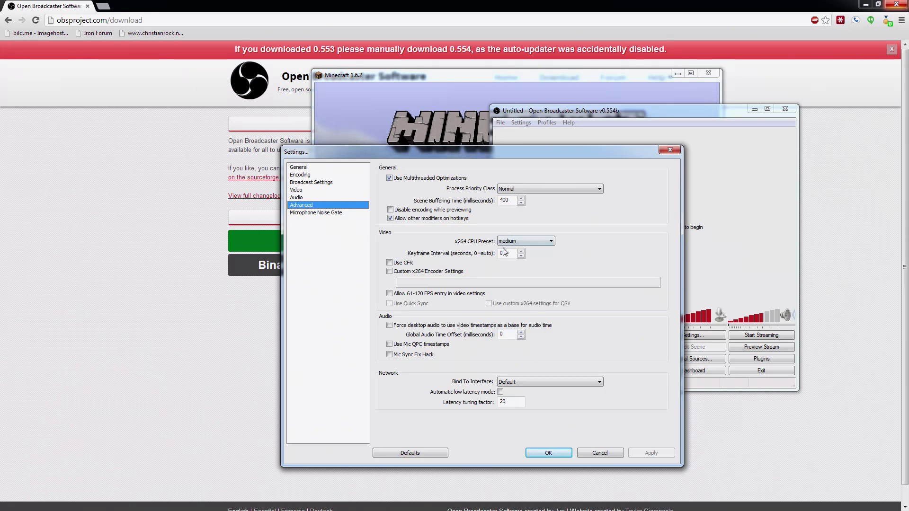
pyautogui.click(525, 242)
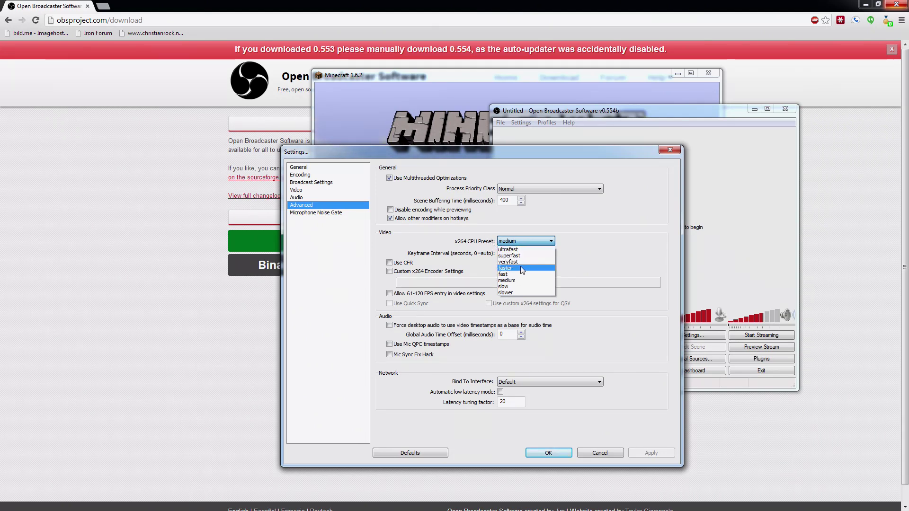
pyautogui.click(590, 241)
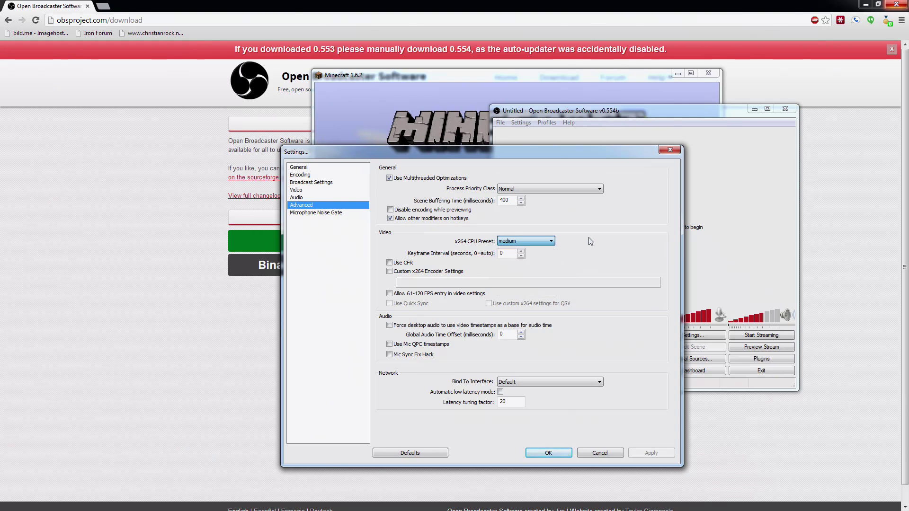
pyautogui.click(530, 241)
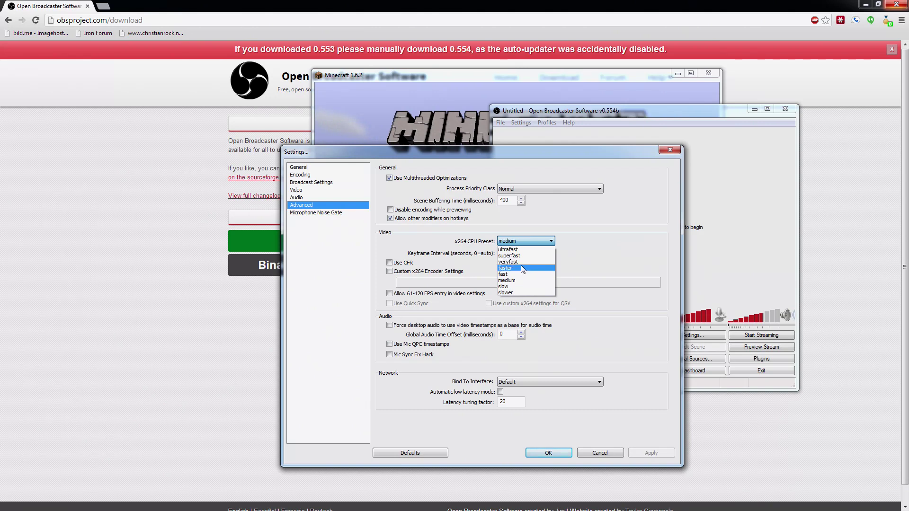
pyautogui.click(591, 240)
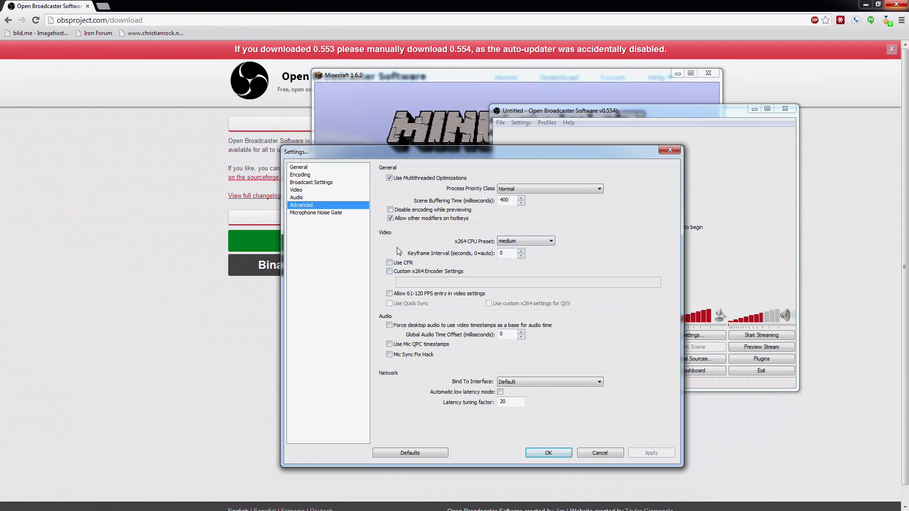
pyautogui.click(538, 242)
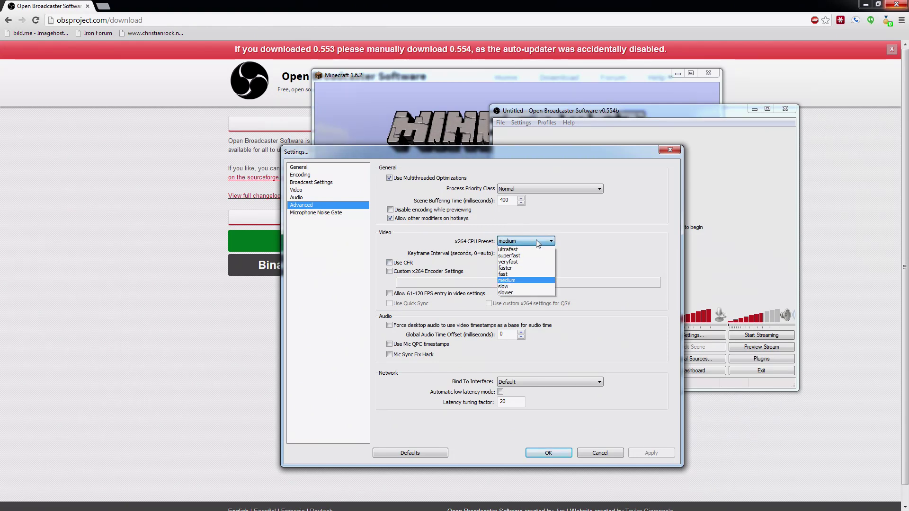
pyautogui.click(542, 230)
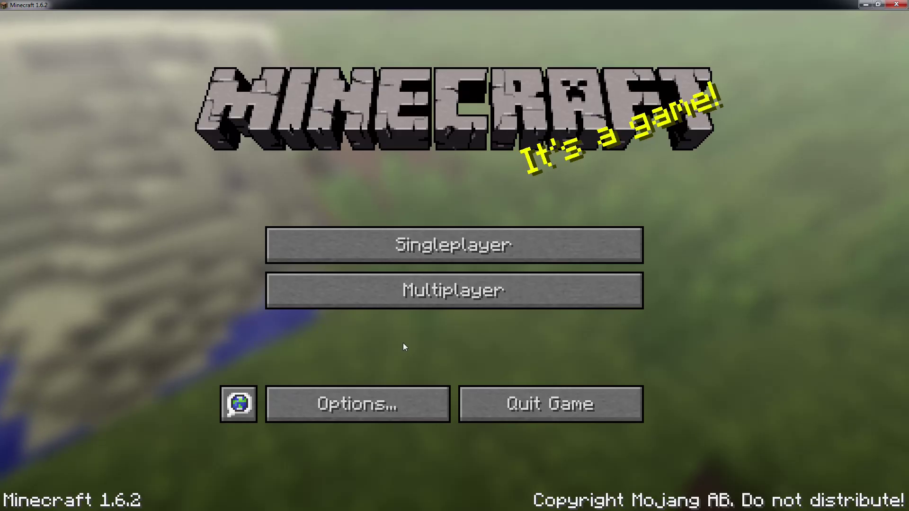
# Switch from Minecraft to Open Broadcaster Software to check the running stream's picture and status
pyautogui.hotkey('alt', 'Tab')
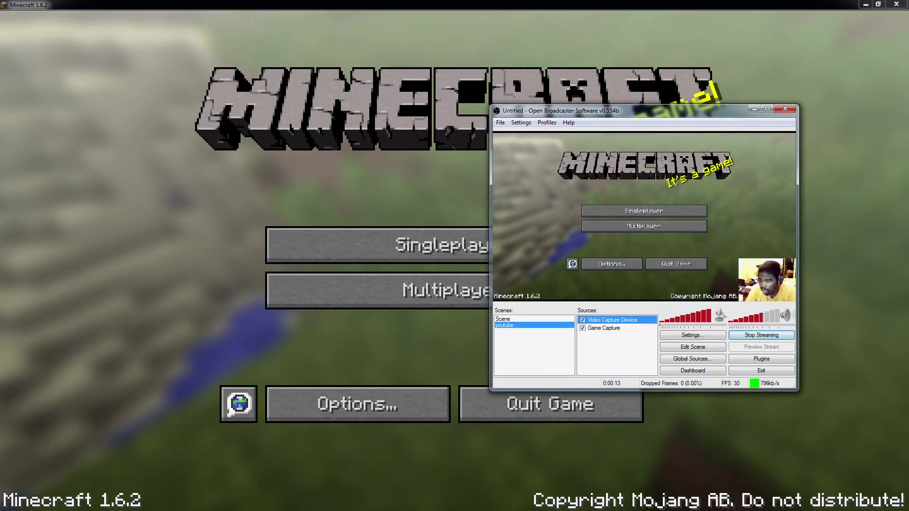
pyautogui.hotkey('alt', 'Tab')
pyautogui.hotkey('alt', 'Tab')
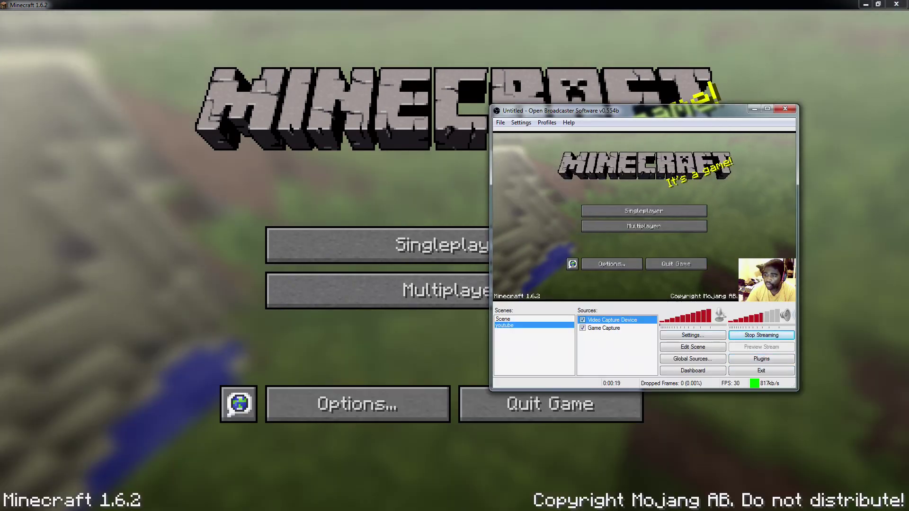
pyautogui.hotkey('alt', 'Tab')
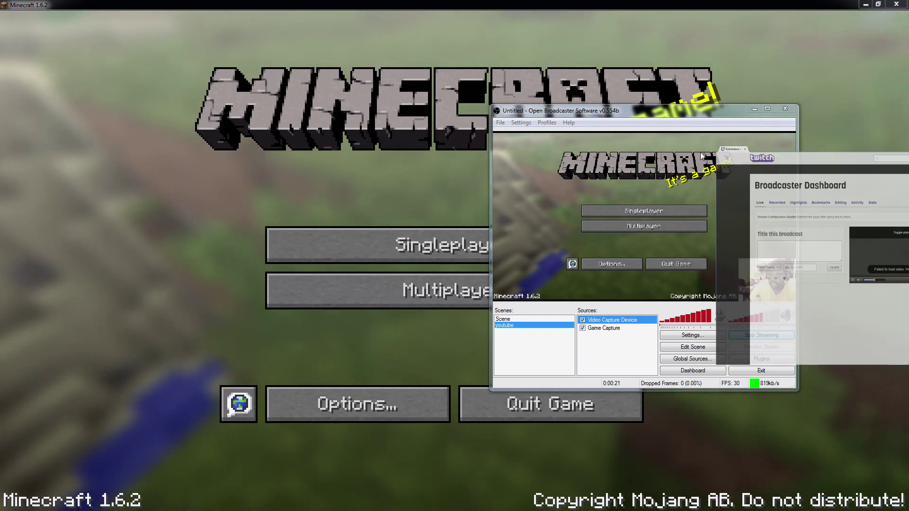
pyautogui.moveTo(608, 2); pyautogui.dragTo(605, 94)
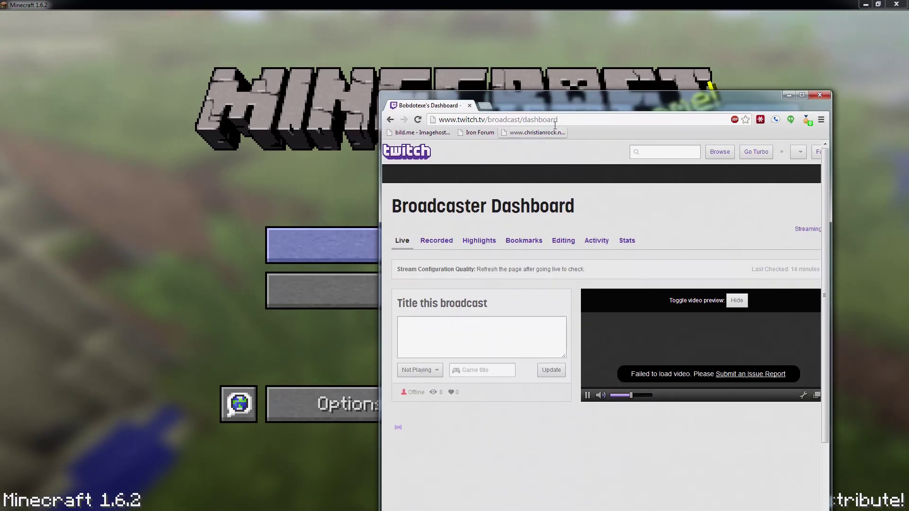
pyautogui.click(569, 119)
pyautogui.moveTo(570, 119); pyautogui.dragTo(484, 123)
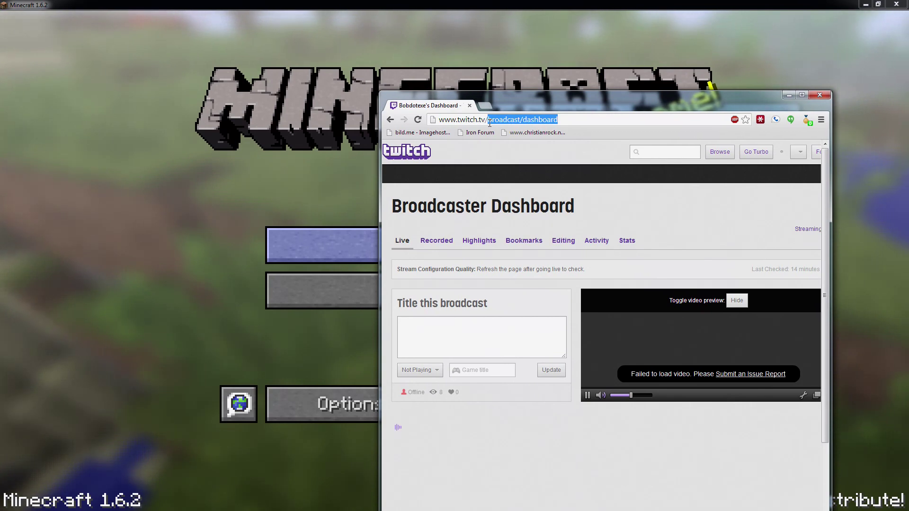
pyautogui.write('v/bobdotexe')
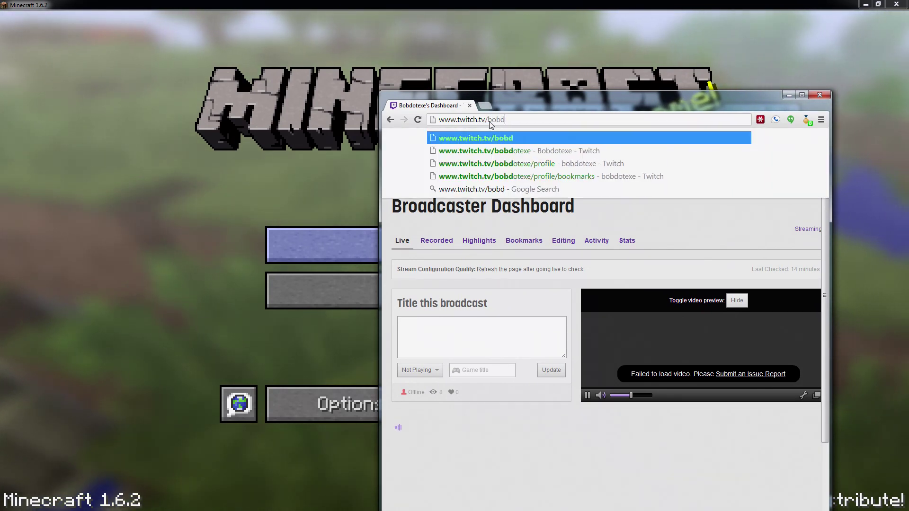
pyautogui.press('Return')
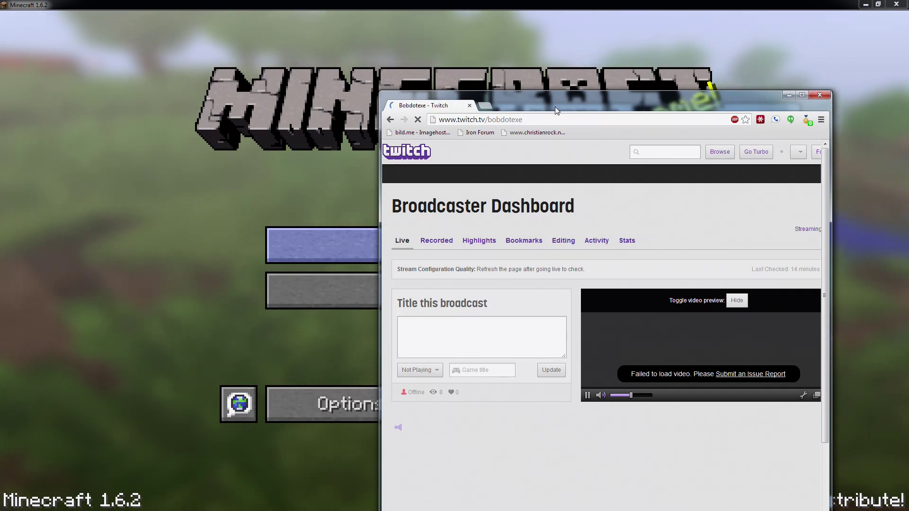
# Shrink and rearrange the Twitch channel window and the Minecraft window so the game and its live stream are visible side by side
pyautogui.moveTo(555, 107); pyautogui.dragTo(562, 86)
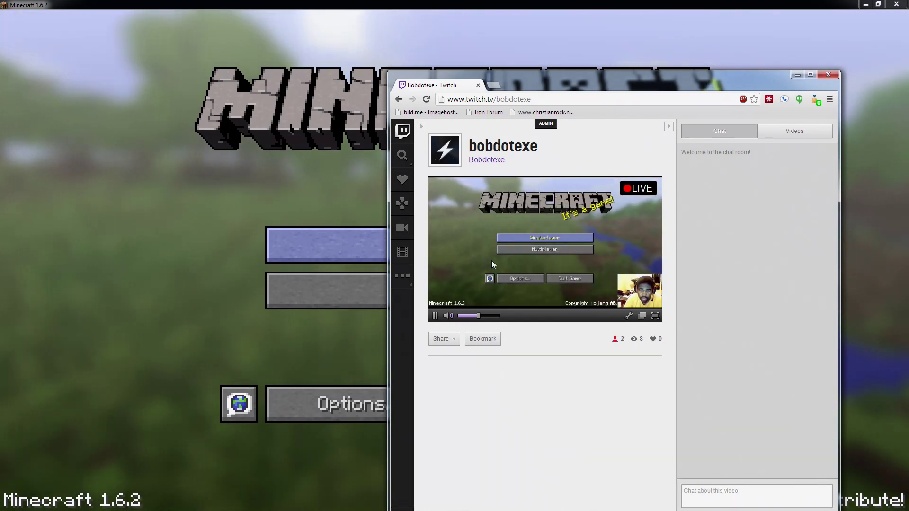
pyautogui.moveTo(388, 71); pyautogui.dragTo(451, 261)
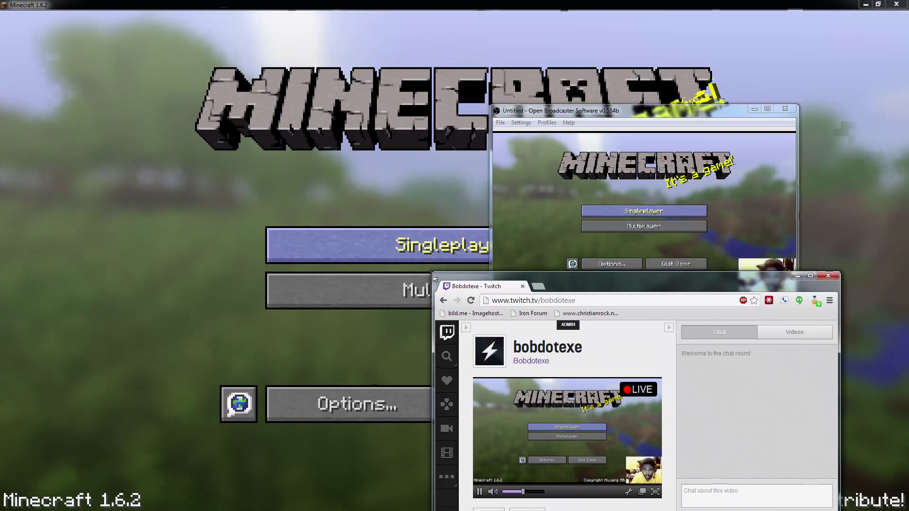
pyautogui.moveTo(598, 272); pyautogui.dragTo(887, 235)
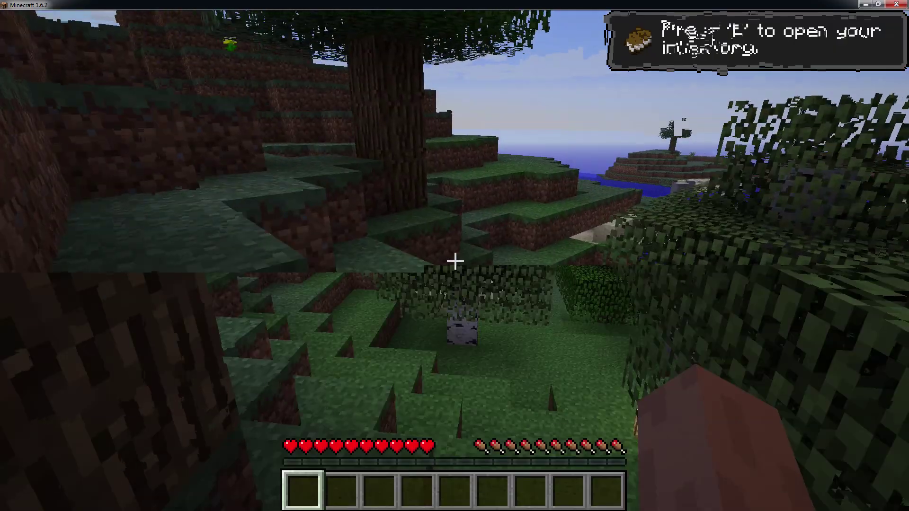
pyautogui.press('Escape')
pyautogui.moveTo(906, 237); pyautogui.dragTo(787, 253)
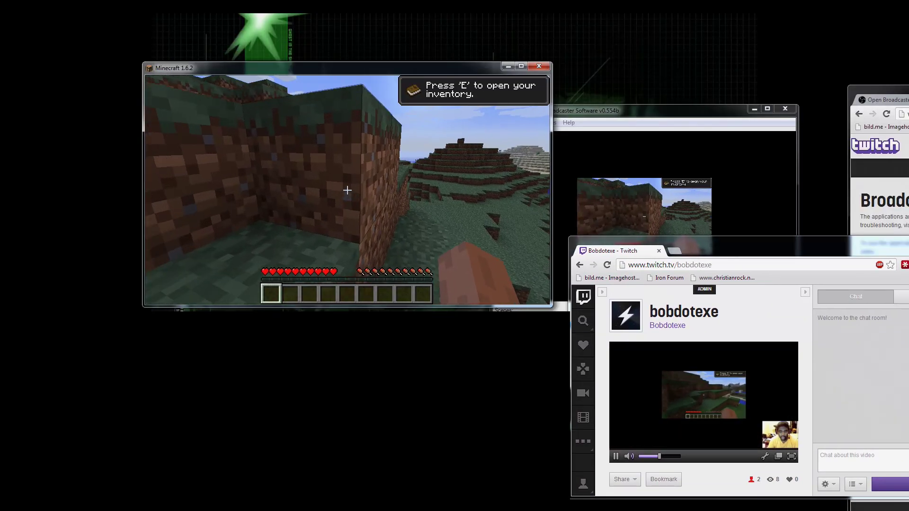
# Walk and jump around the Minecraft world to compare the gameplay with the Twitch stream, and pause the game
pyautogui.press('w')
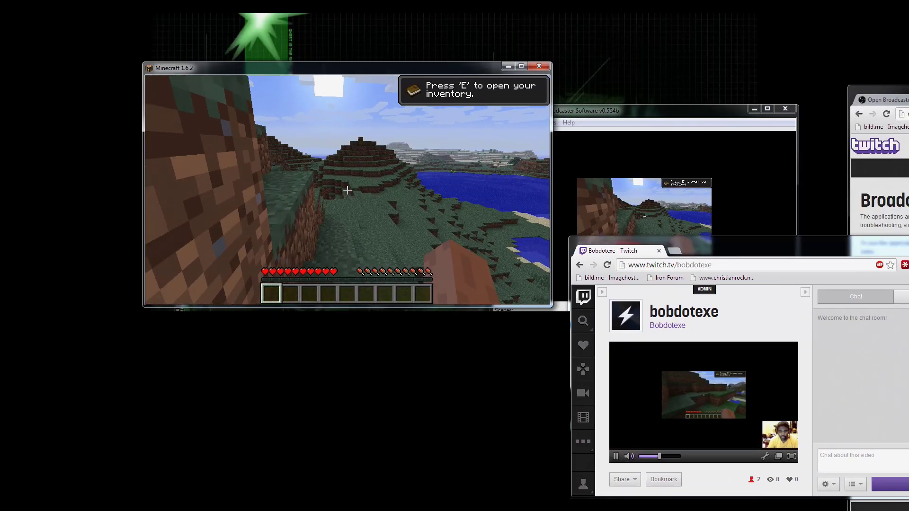
pyautogui.press('space')
pyautogui.press('w')
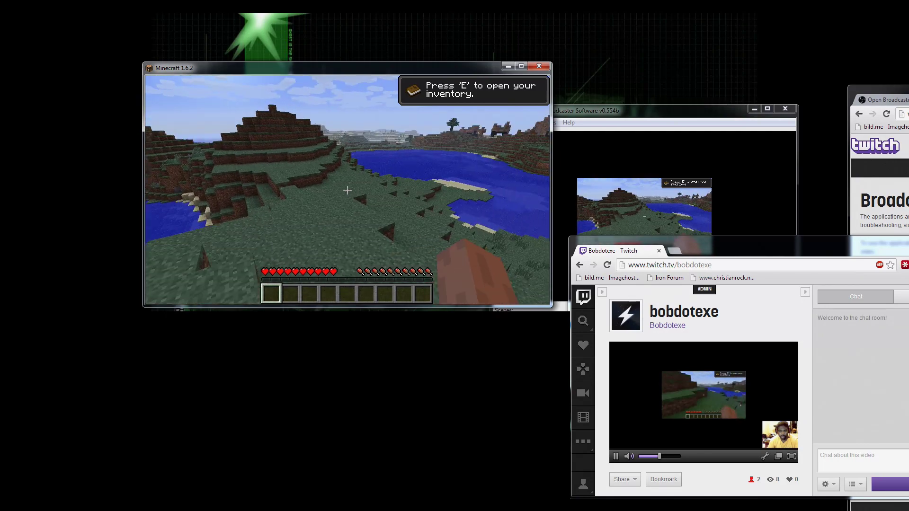
pyautogui.press('w')
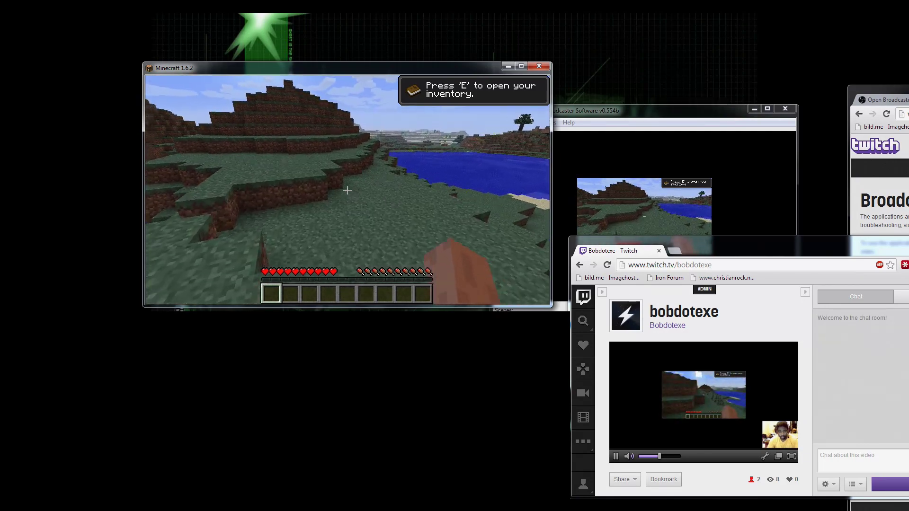
pyautogui.press('w')
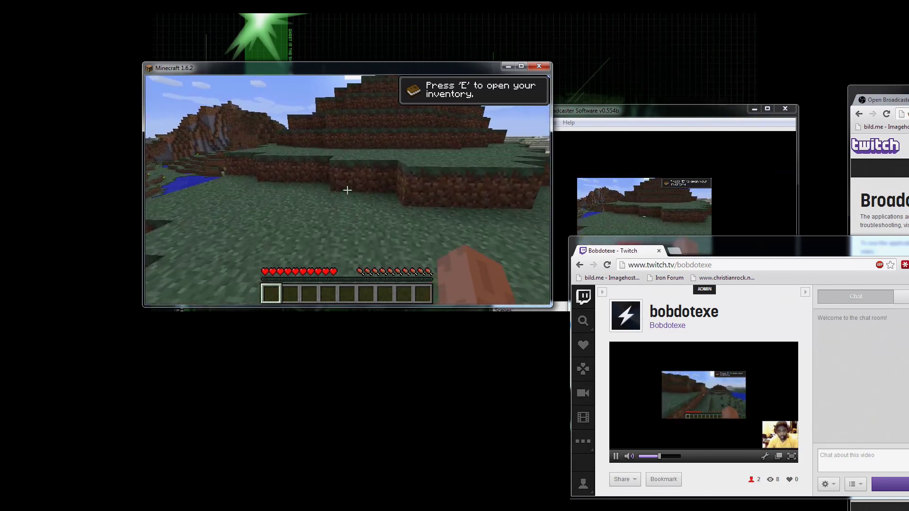
pyautogui.press('w')
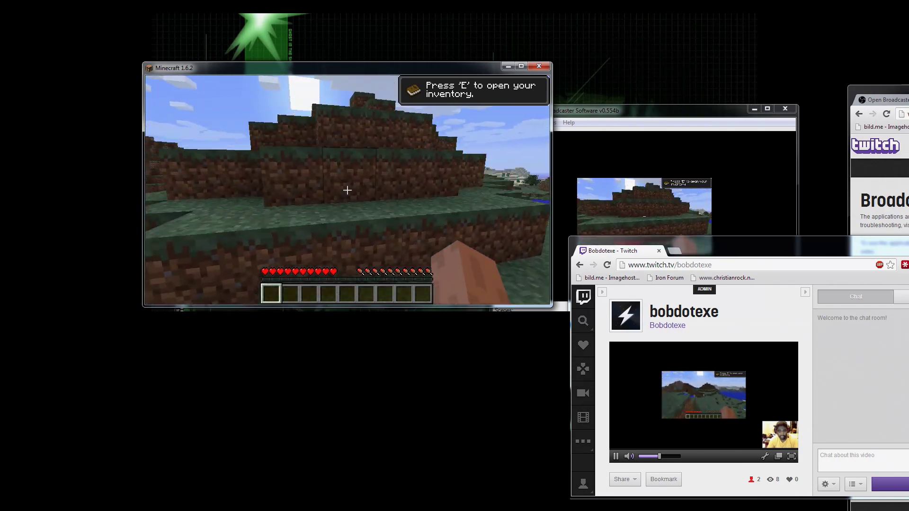
pyautogui.press('space')
pyautogui.press('w')
pyautogui.press('space')
pyautogui.press('space')
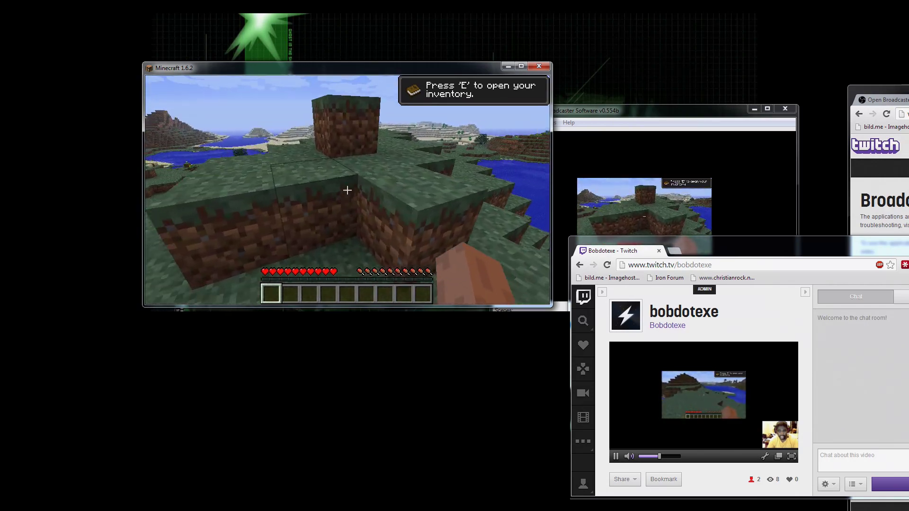
pyautogui.press('w')
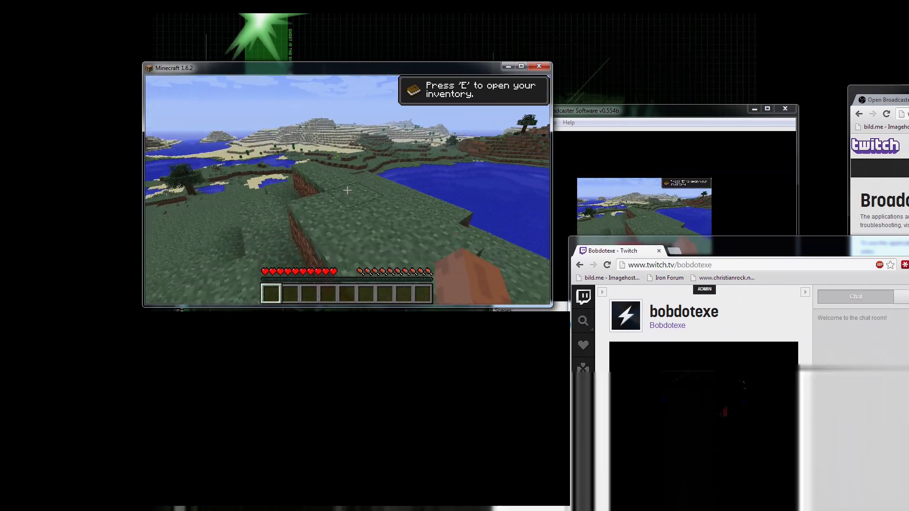
pyautogui.press('w')
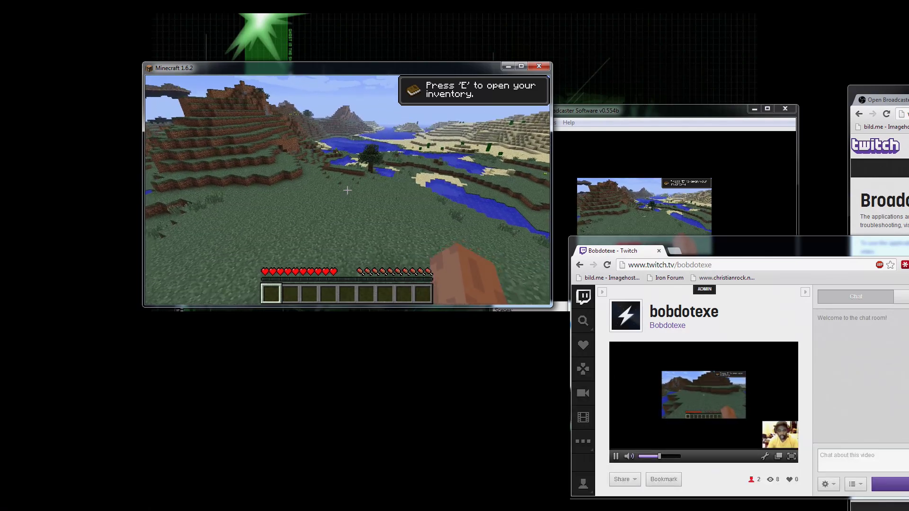
pyautogui.press('w')
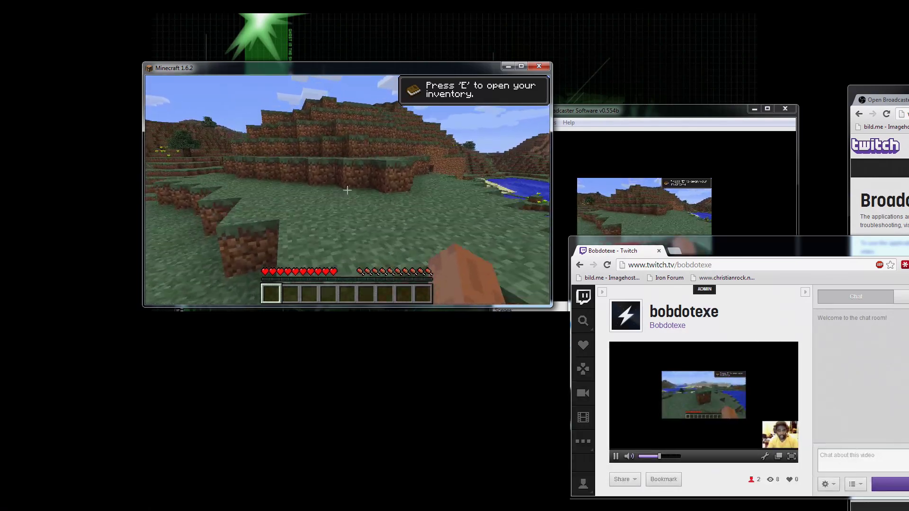
pyautogui.press('space')
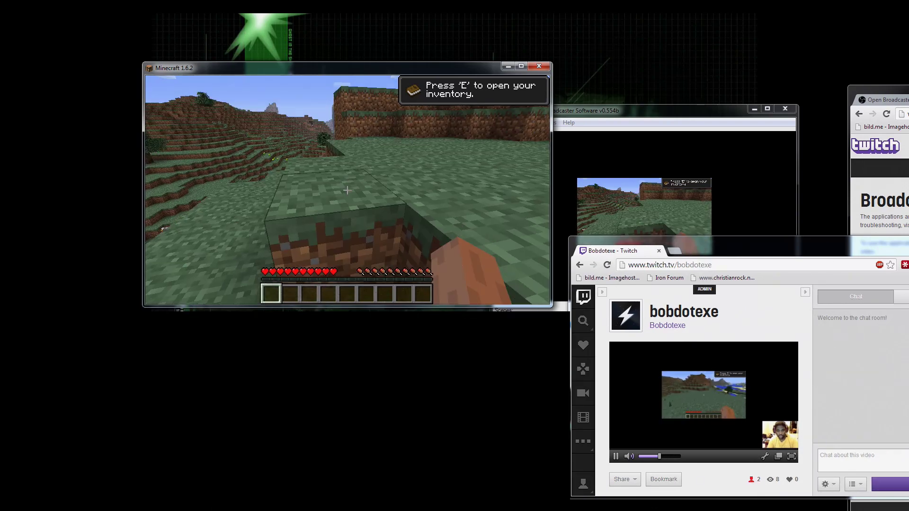
pyautogui.press('Escape')
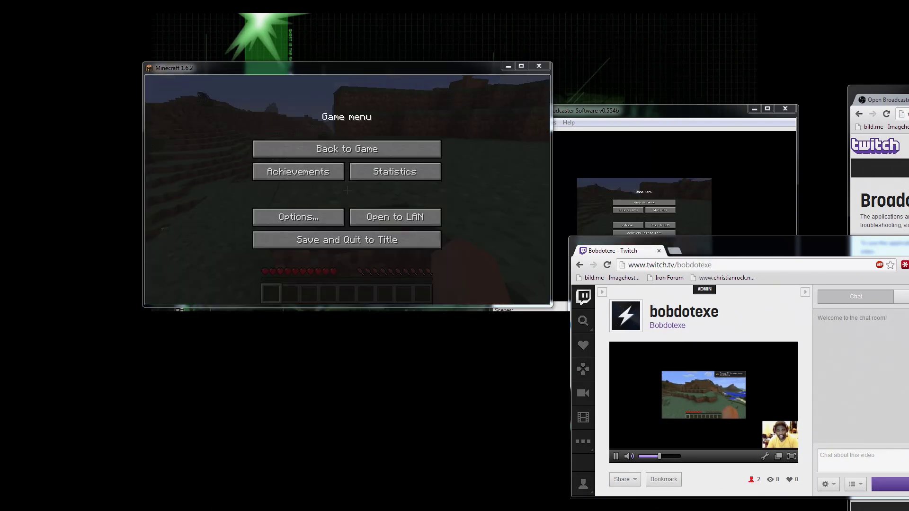
# Open Windows Task Manager and examine the CPU and memory use of the javaw.exe and OBS.exe processes
pyautogui.hotkey('ctrl', 'shift', 'Escape')
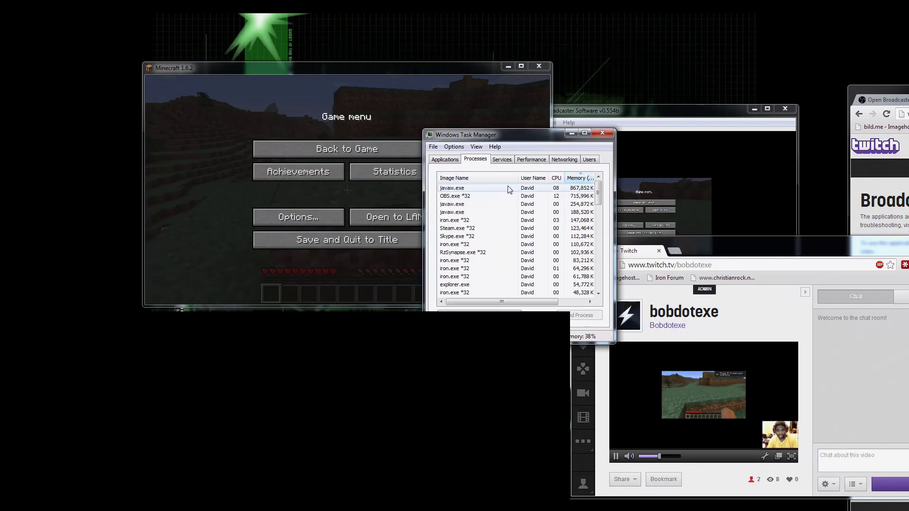
pyautogui.click(574, 189)
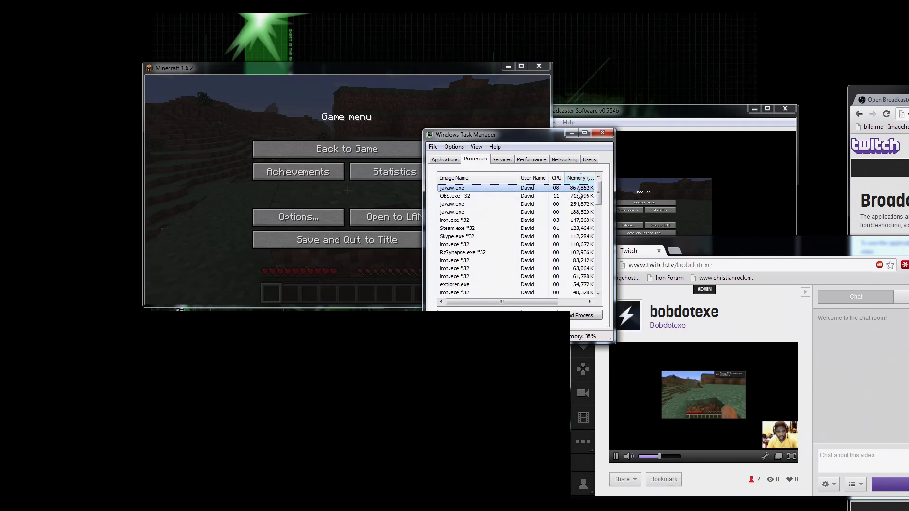
pyautogui.click(529, 197)
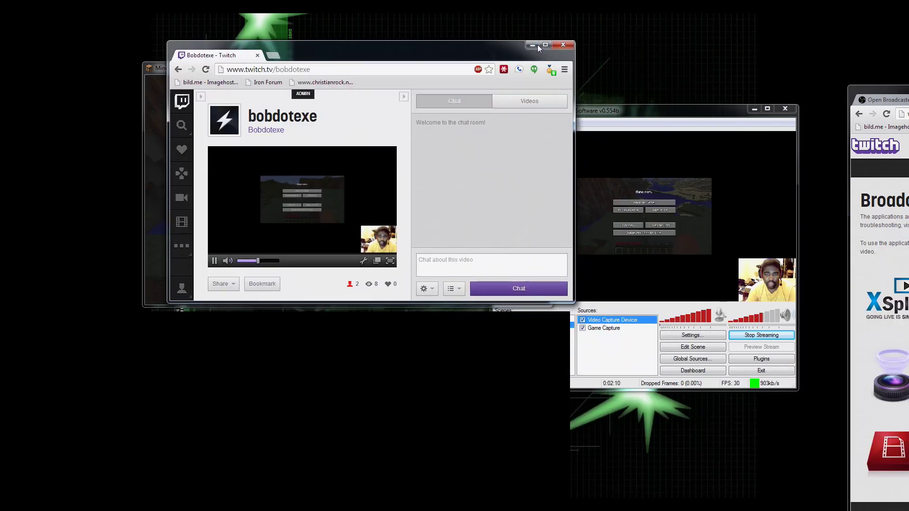
# Maximize the Twitch and Minecraft windows, check the Open Broadcaster Software preview, and view the Twitch stream in full screen
pyautogui.click(539, 45)
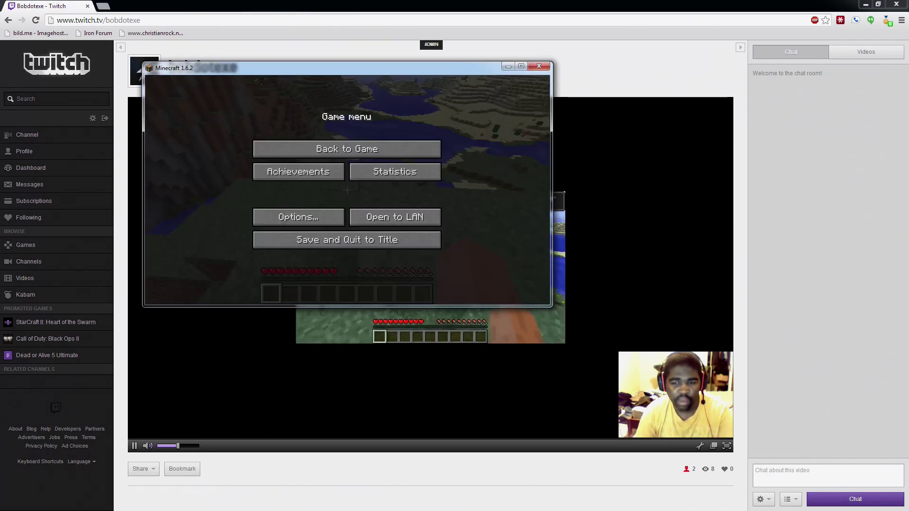
pyautogui.hotkey('alt', 'Tab')
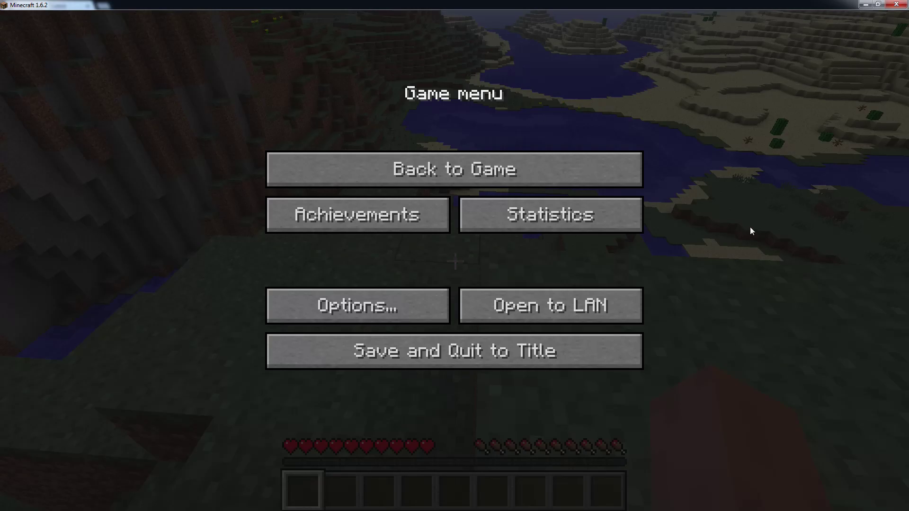
pyautogui.hotkey('alt', 'Tab')
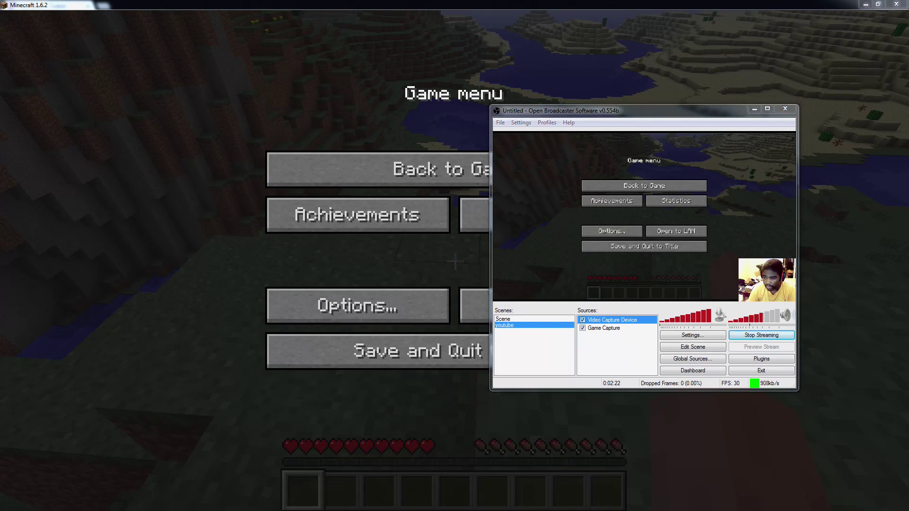
pyautogui.hotkey('alt', 'Tab')
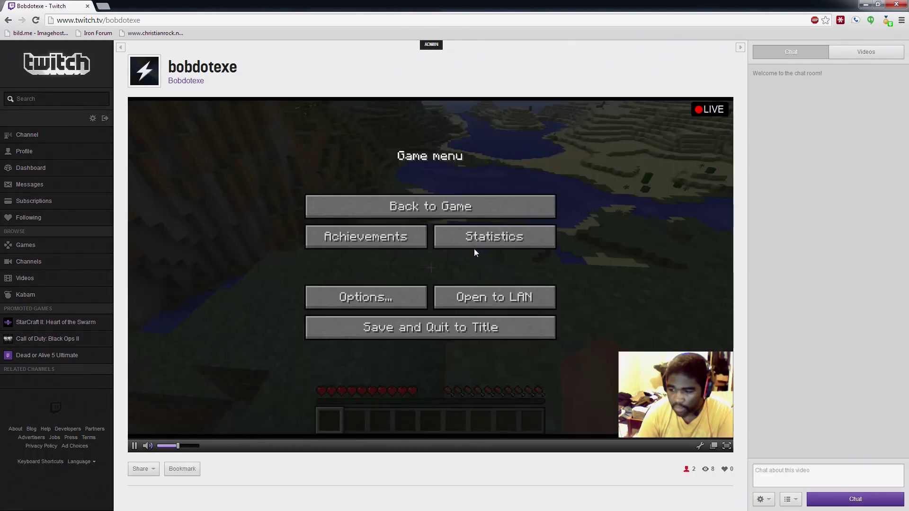
pyautogui.click(726, 446)
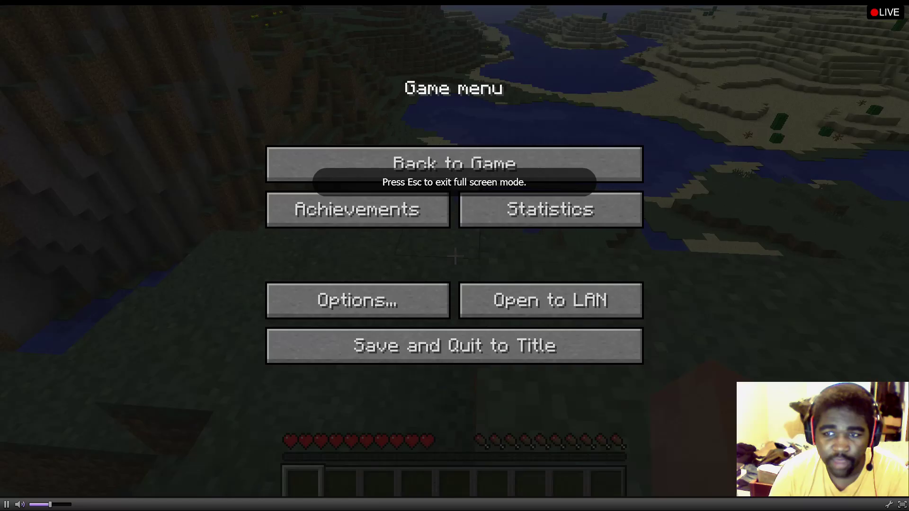